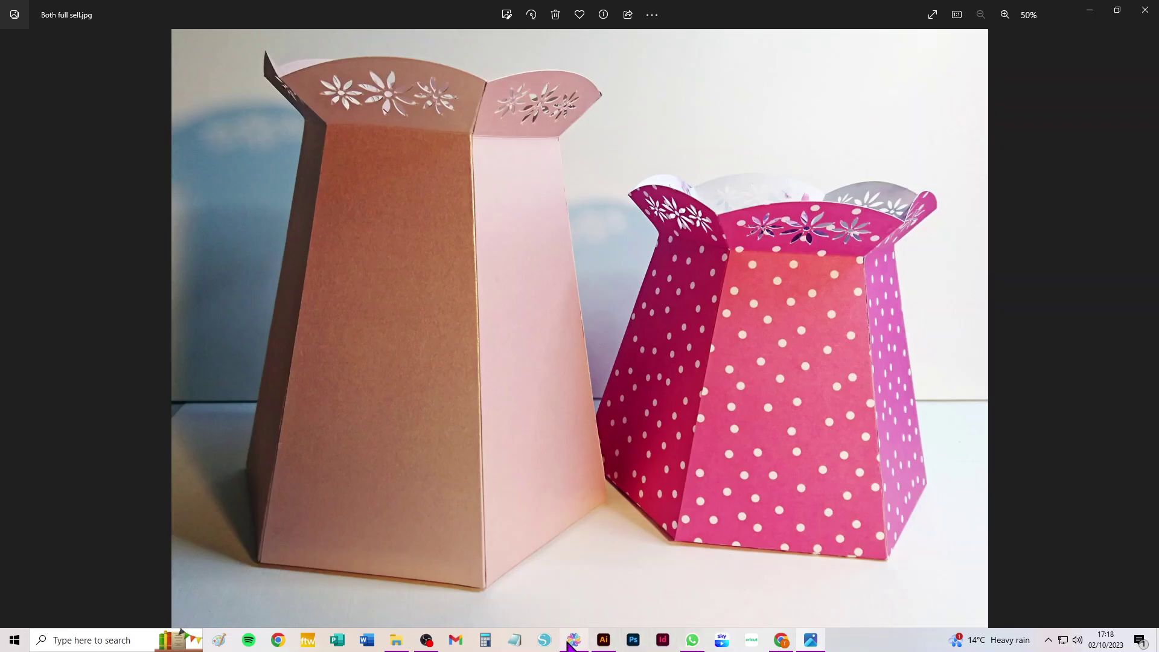
- Open Six_sided_vase_boxes_instructions.pdf from the Six-Sided Vase Box folder and skim through the instructions
left_click(575, 641)
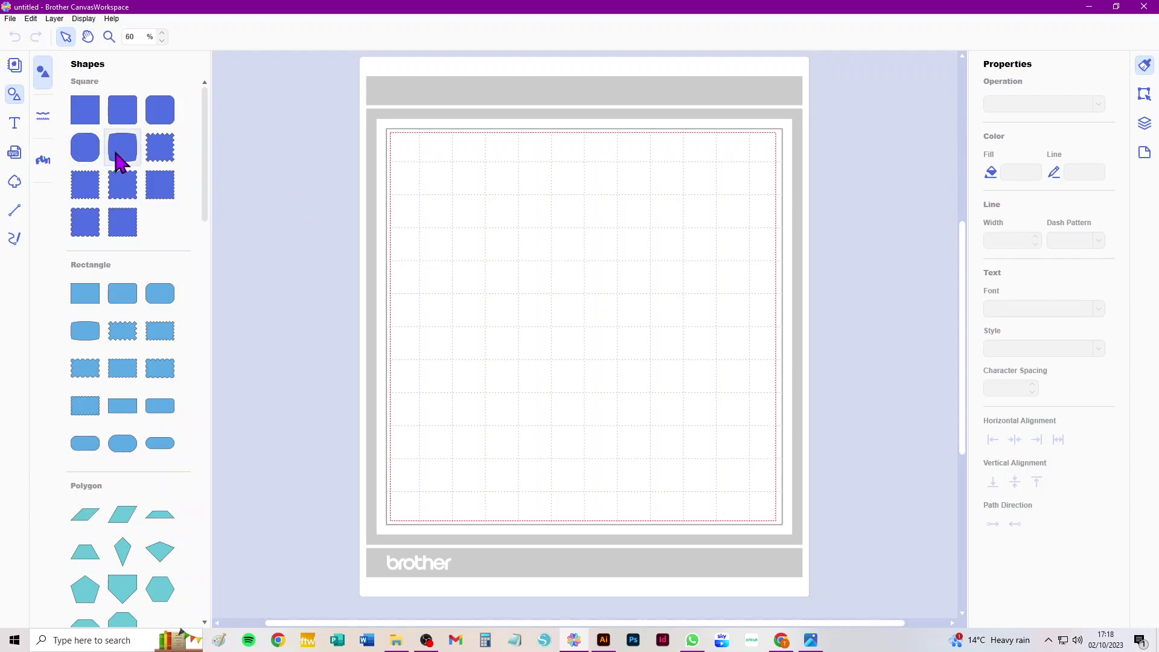
left_click(1089, 7)
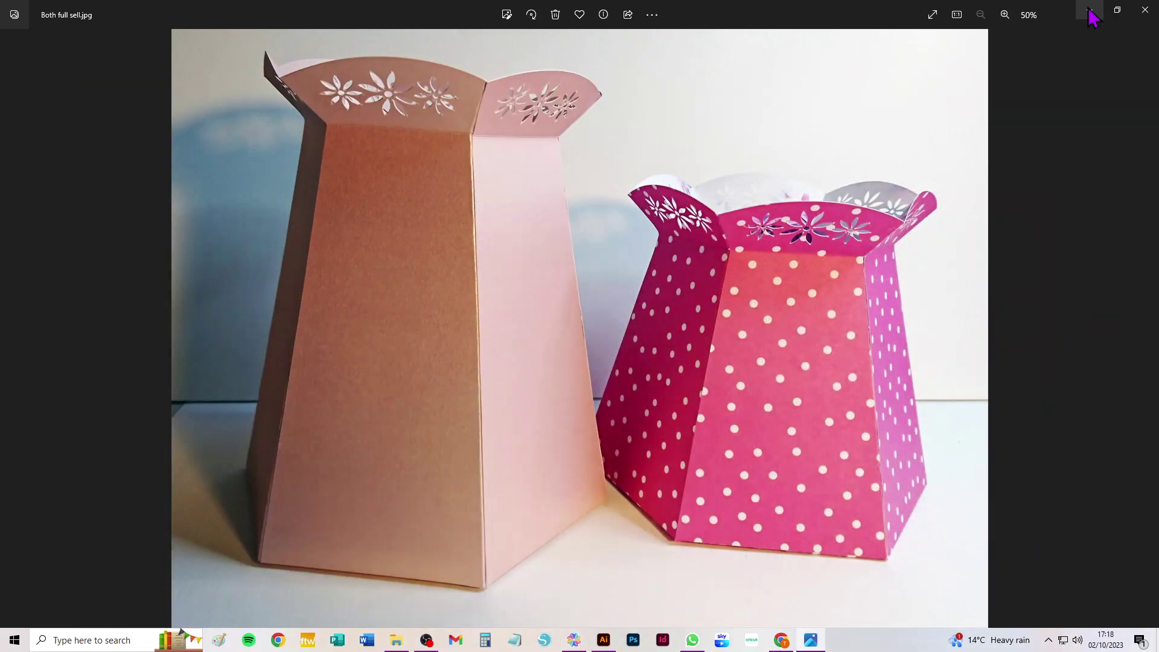
left_click(1090, 9)
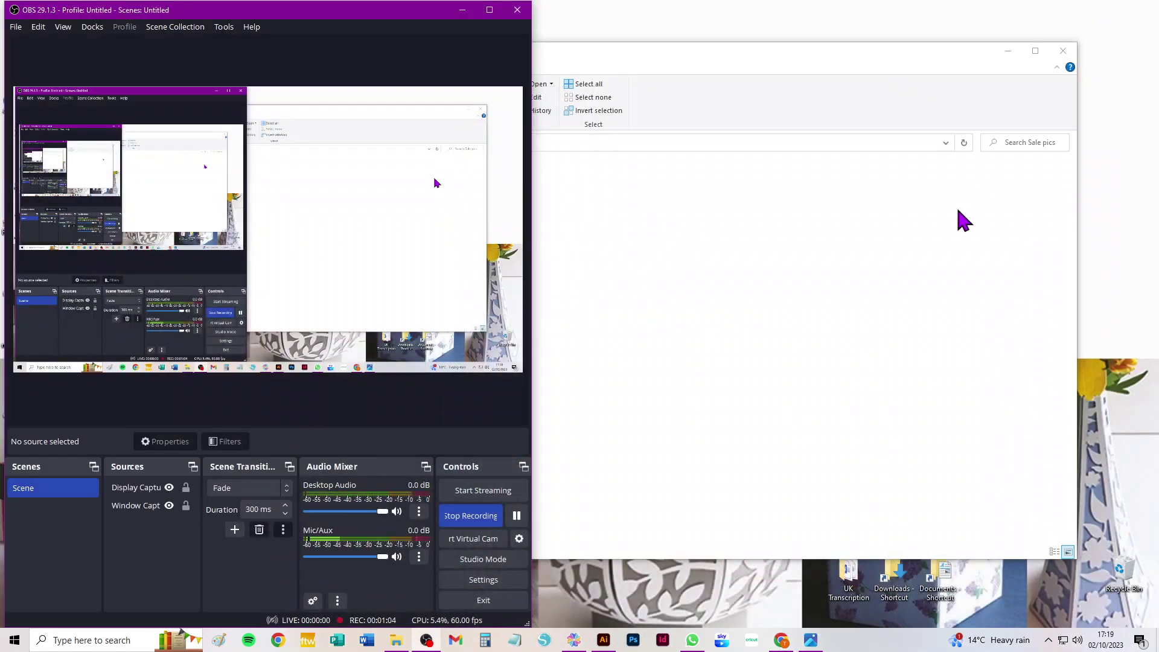
left_click(342, 144)
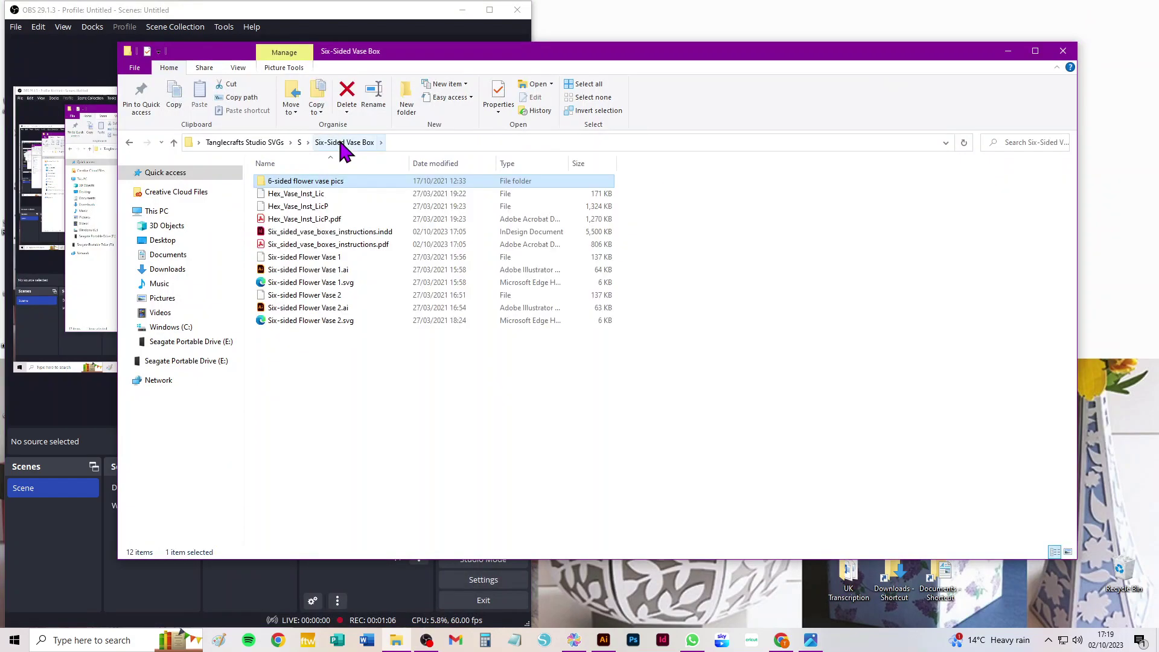
double_click(322, 248)
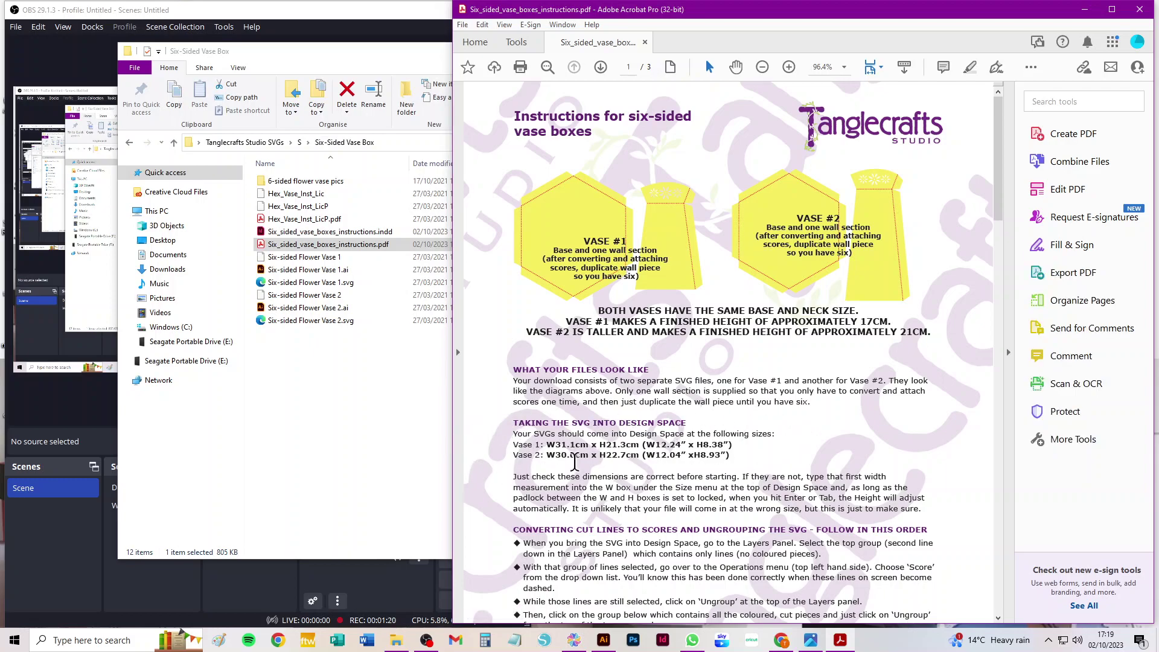
scroll(722, 376, "down", 15)
scroll(722, 376, "up", 6)
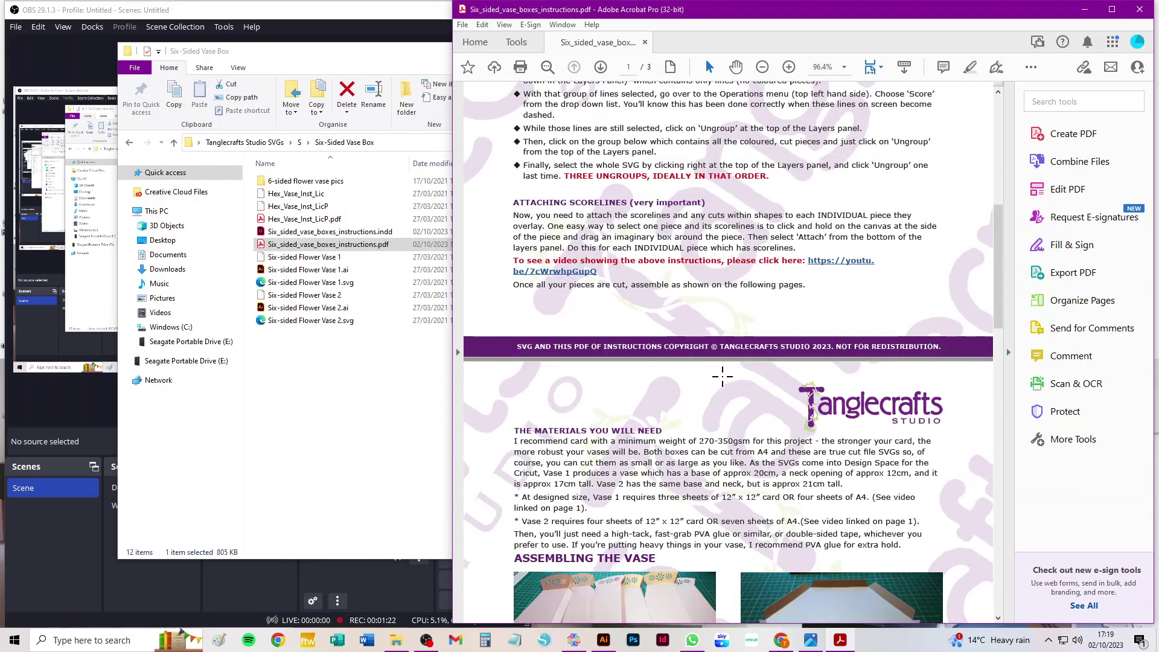
scroll(723, 377, "up", 8)
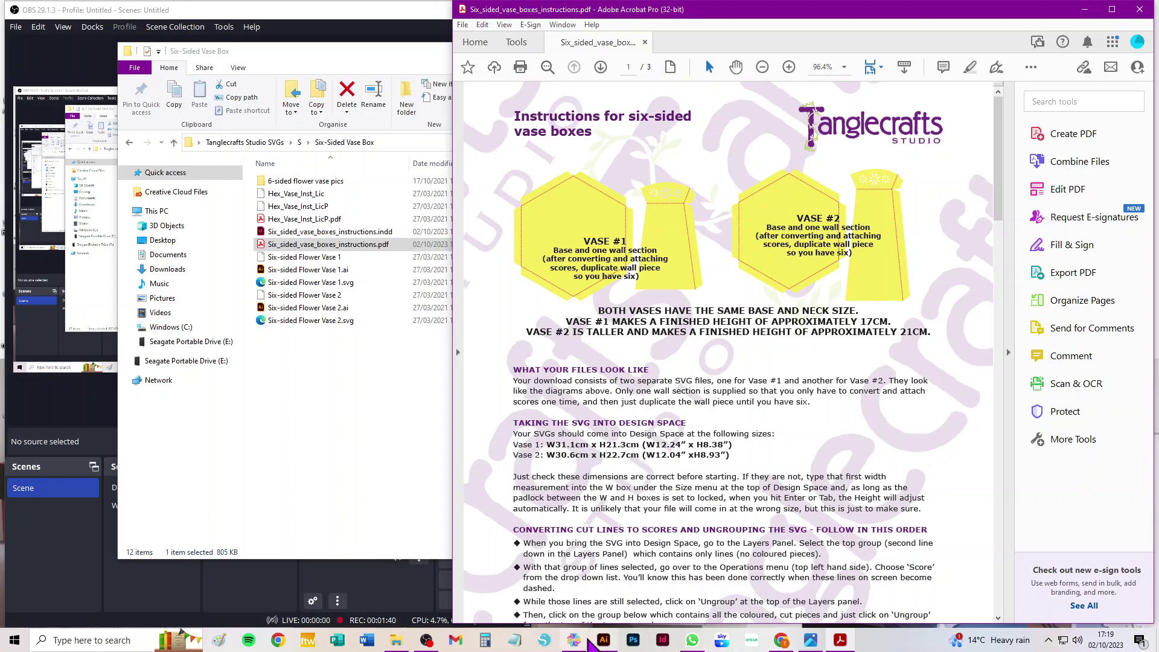
- Switch to Brother CanvasWorkspace and import Six-sided Flower Vase 1.svg from the Six-Sided Vase Box folder
left_click(575, 641)
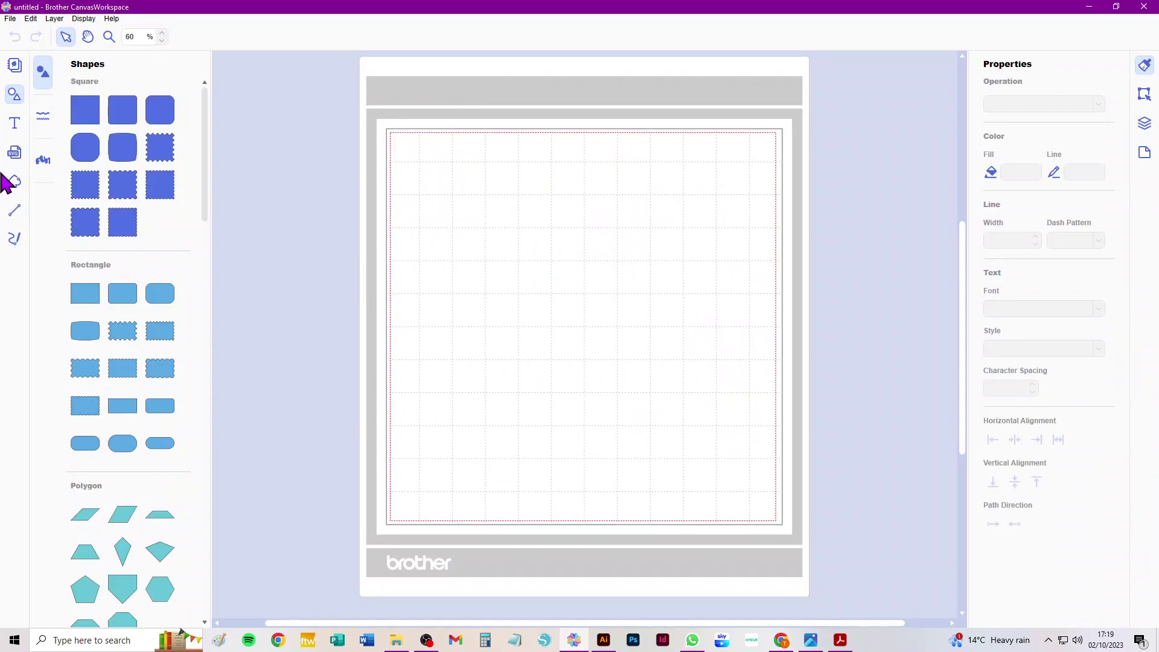
left_click(13, 154)
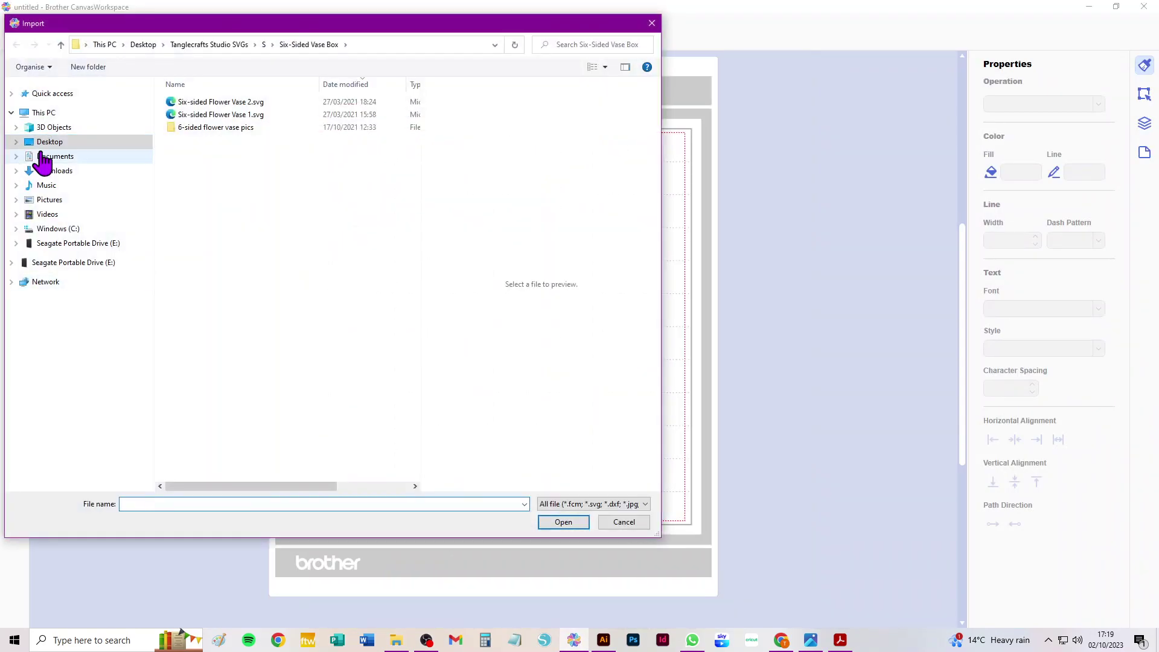
left_click(229, 117)
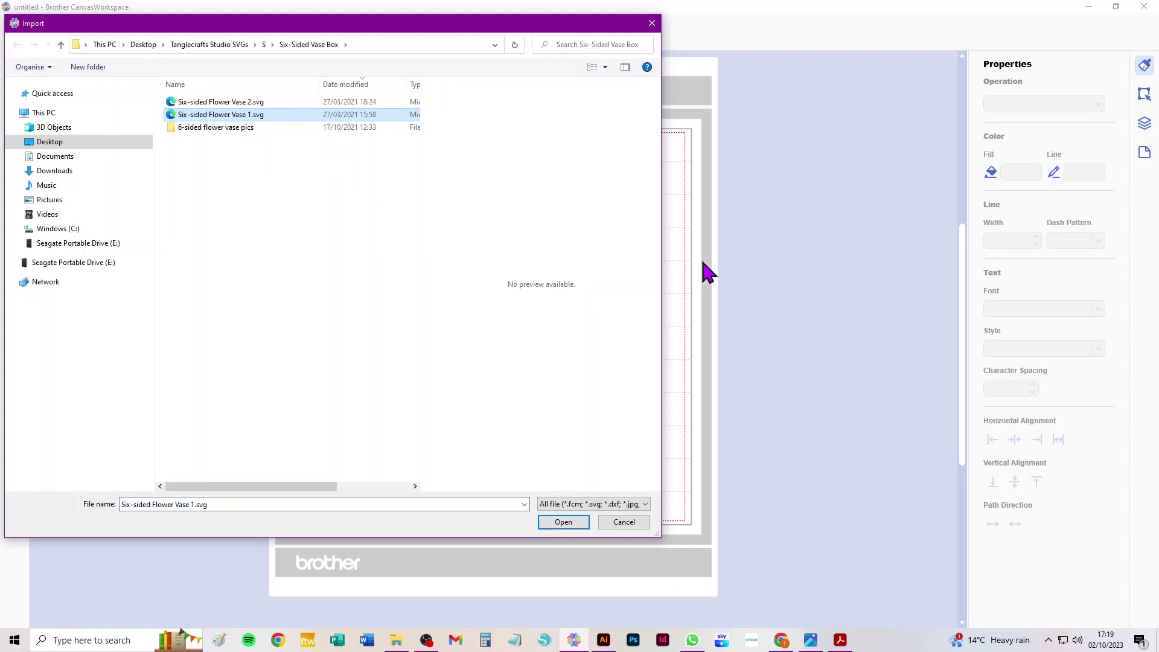
left_click(574, 522)
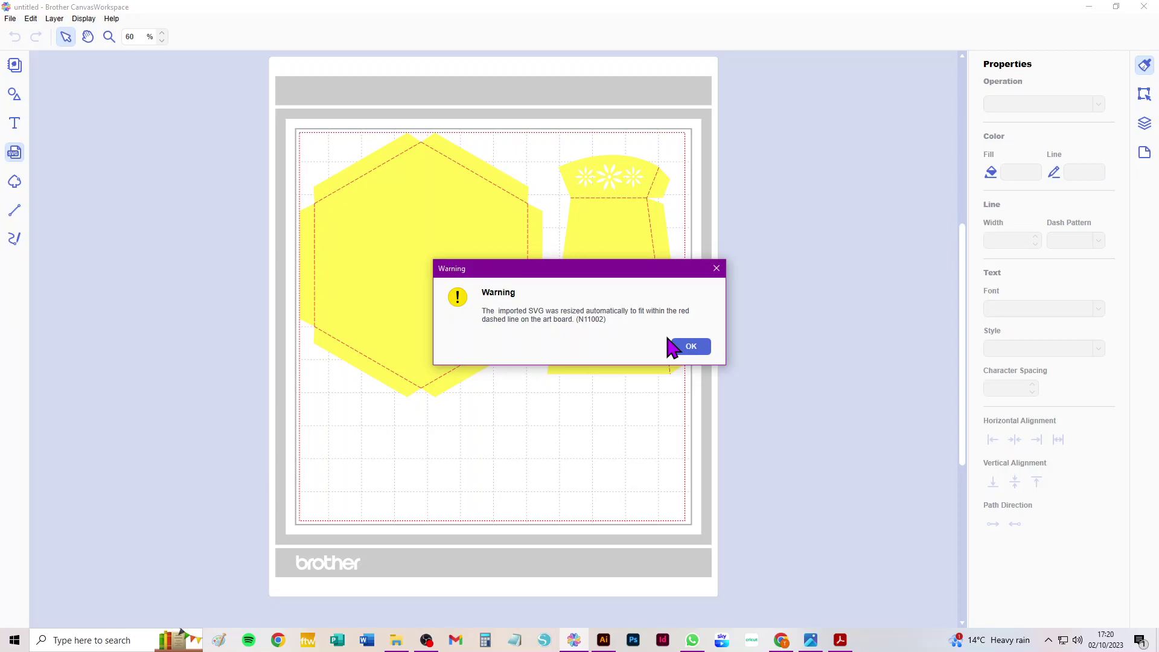
left_click(698, 351)
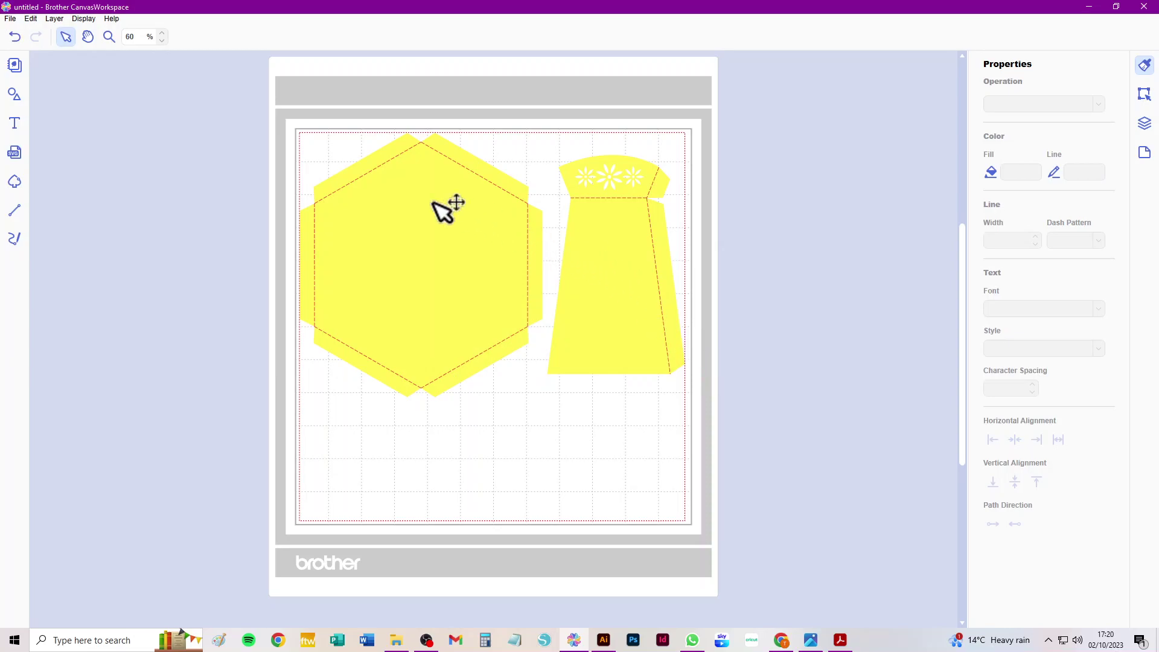
- Select all the imported vase pieces and show their position and size settings
left_click_drag(166, 102, 809, 492)
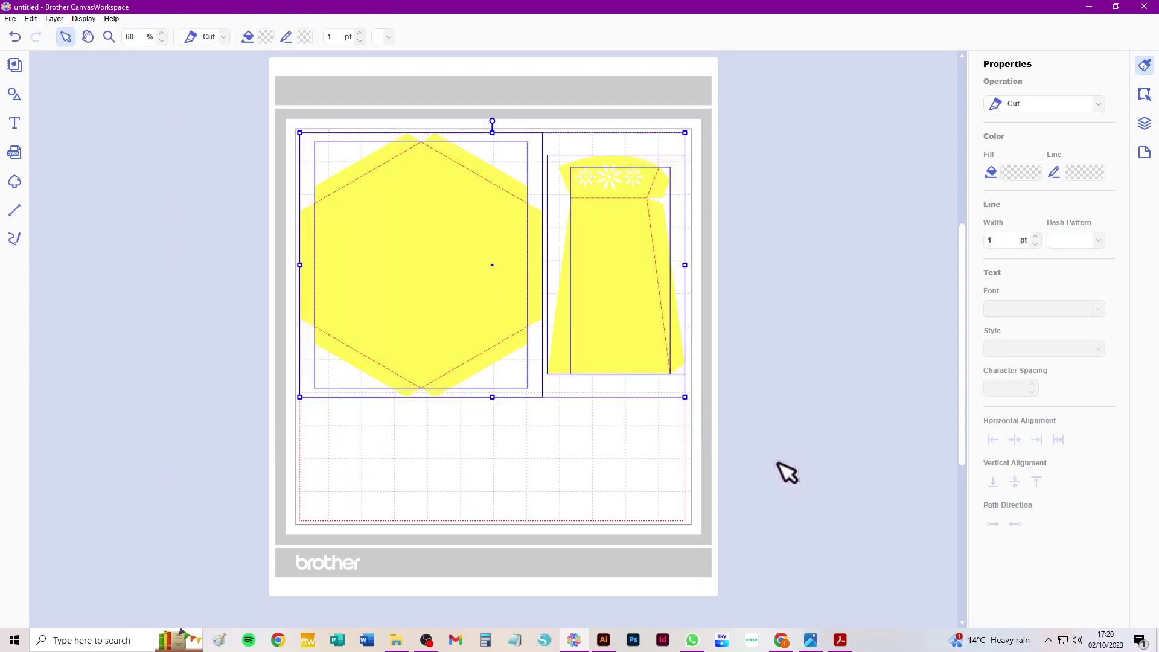
left_click(1144, 97)
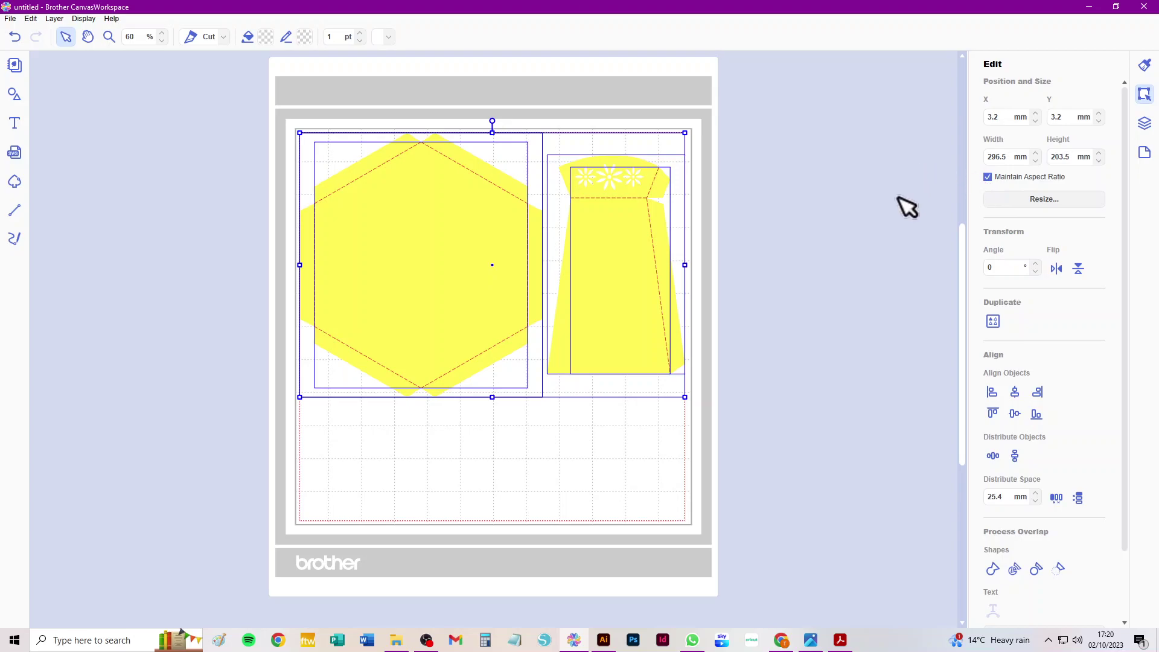
mouse_move(808, 646)
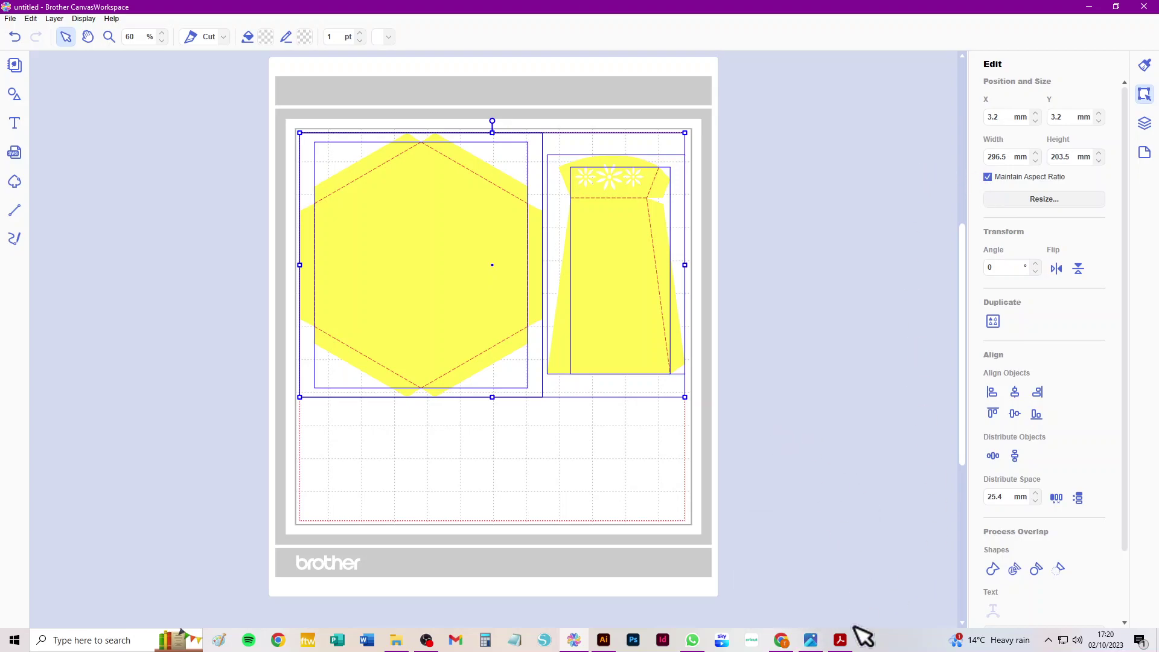
- Switch to the instructions PDF in Acrobat and look up the specified width and height for Vase 1
left_click(842, 644)
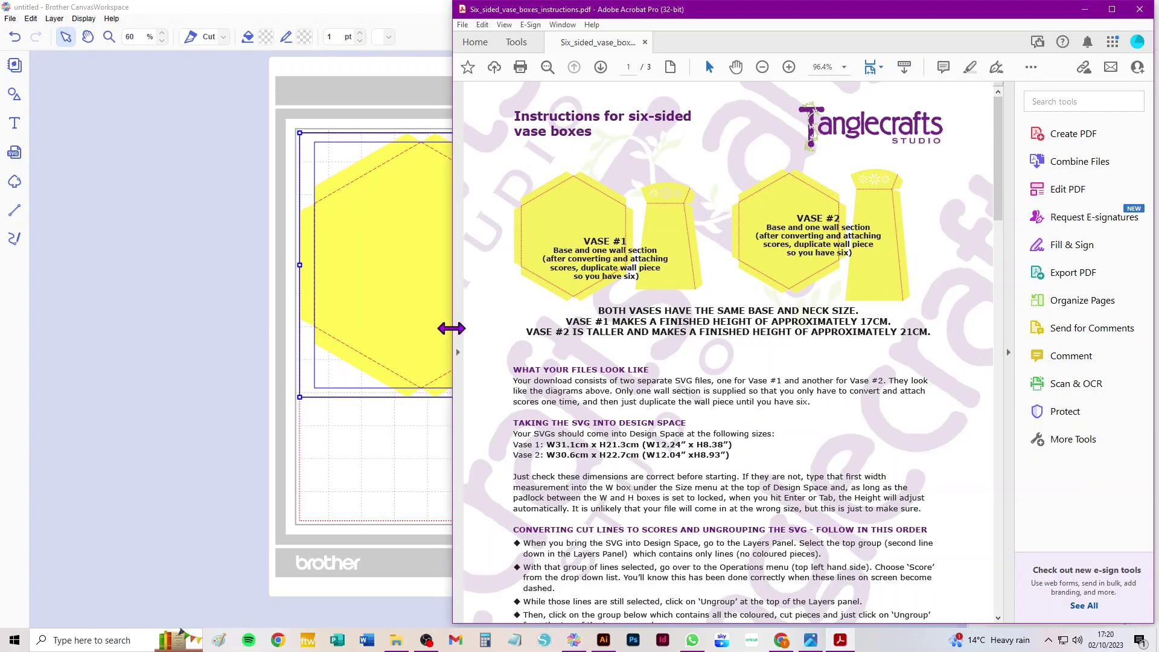
left_click_drag(911, 11, 483, 20)
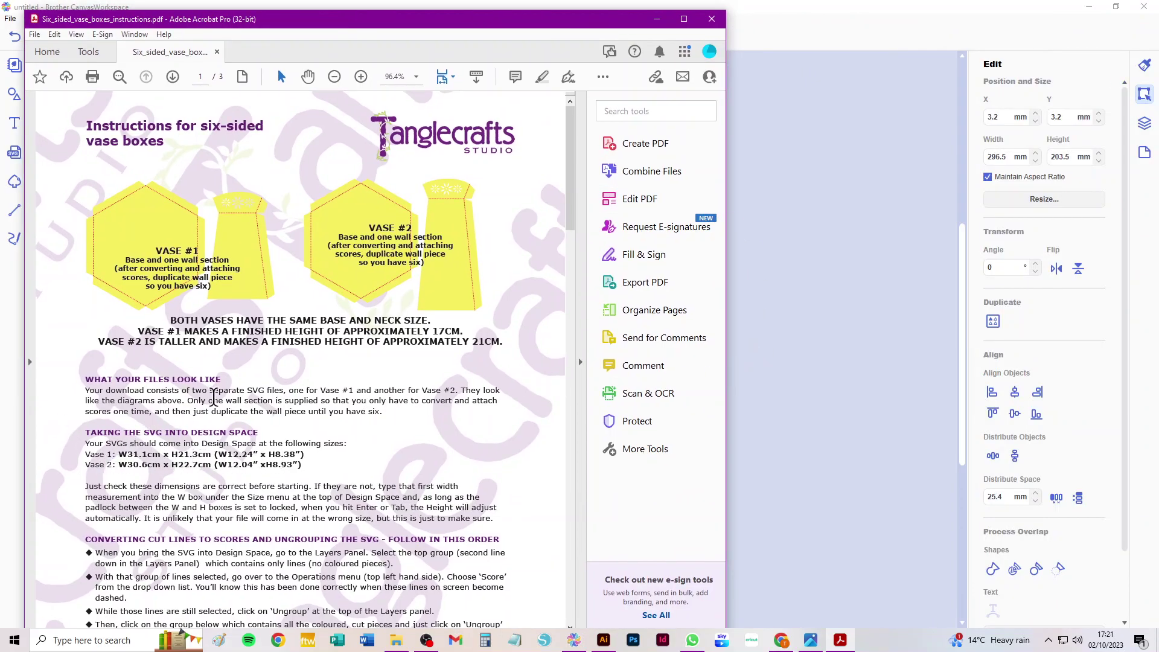
scroll(245, 417, "up", 3)
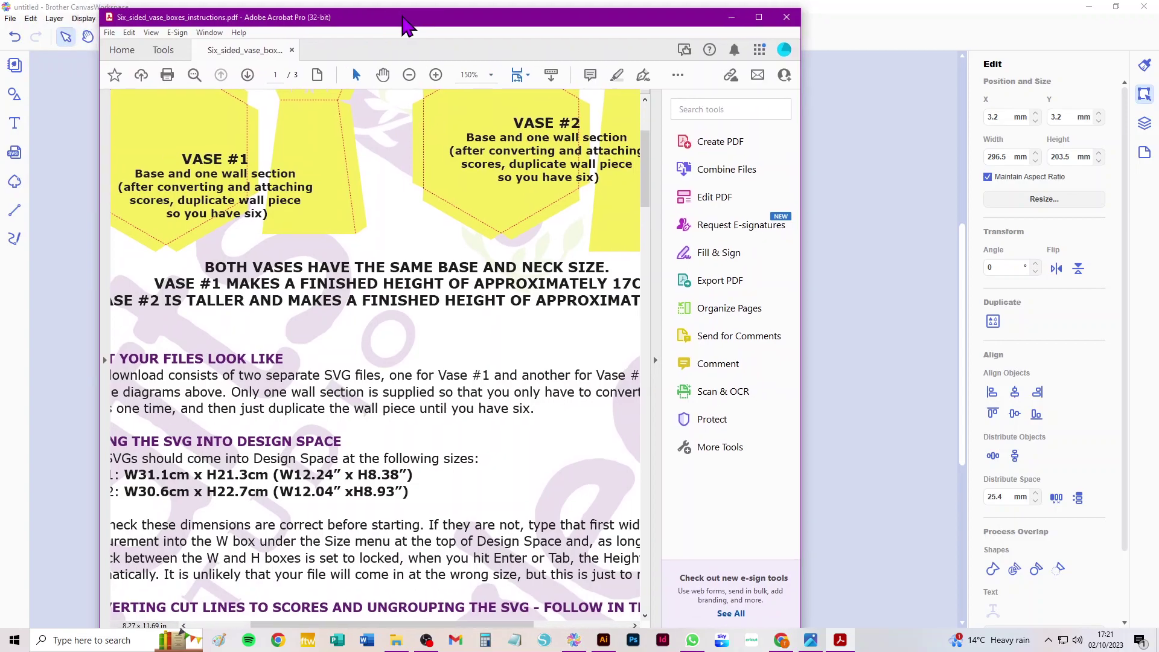
left_click_drag(327, 19, 421, 14)
left_click_drag(284, 625, 250, 632)
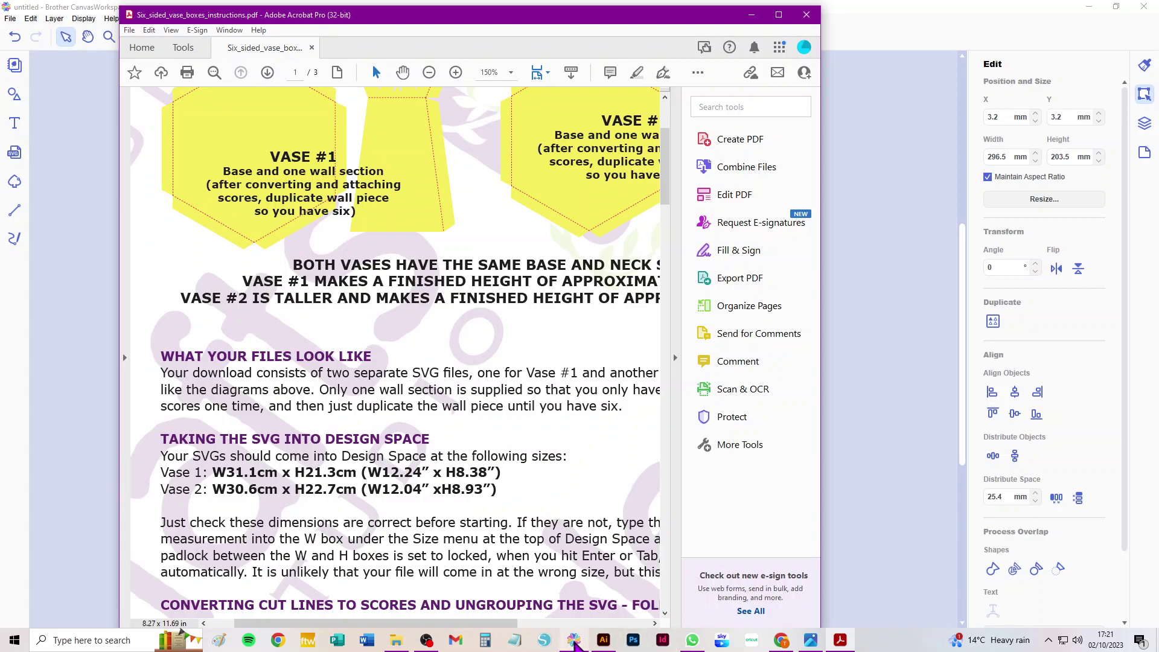
- Return to CanvasWorkspace, set the selected pieces' overall width to 311 mm with the aspect ratio maintained, and shift them slightly inward on the mat
left_click(575, 641)
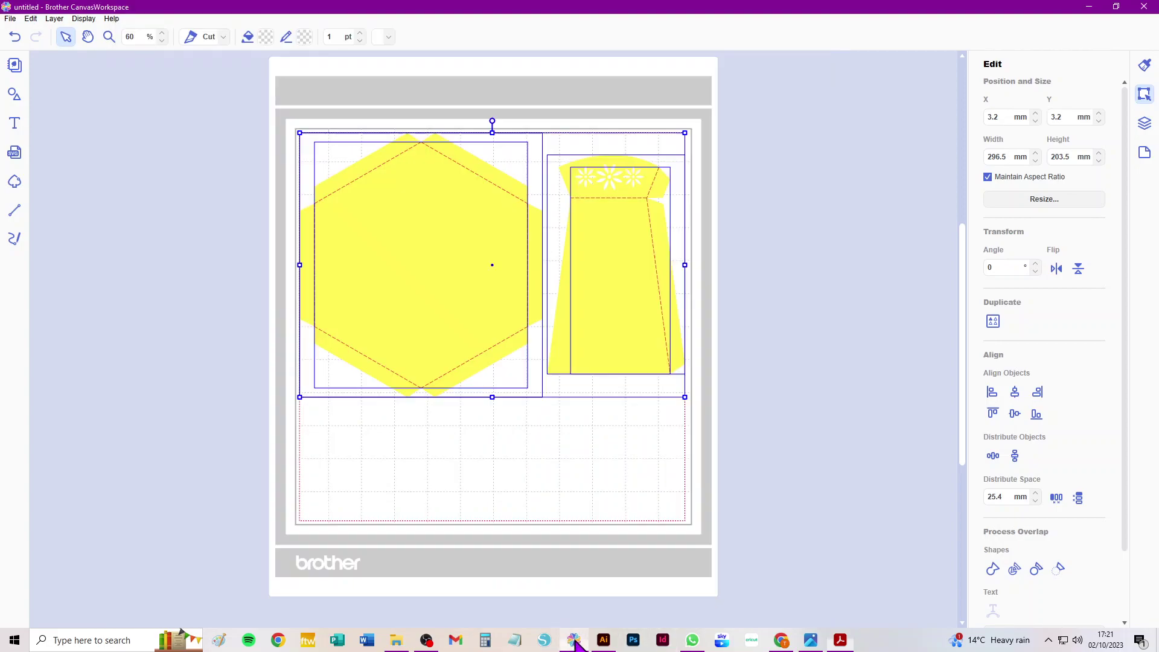
double_click(1003, 156)
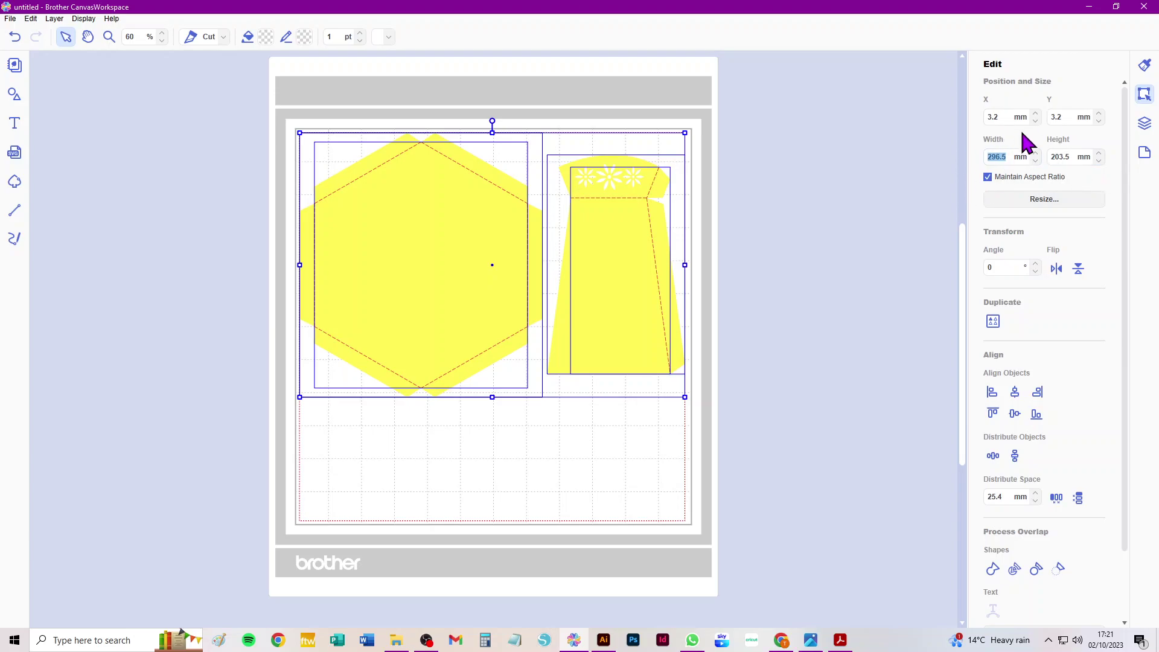
key("End")
type("311")
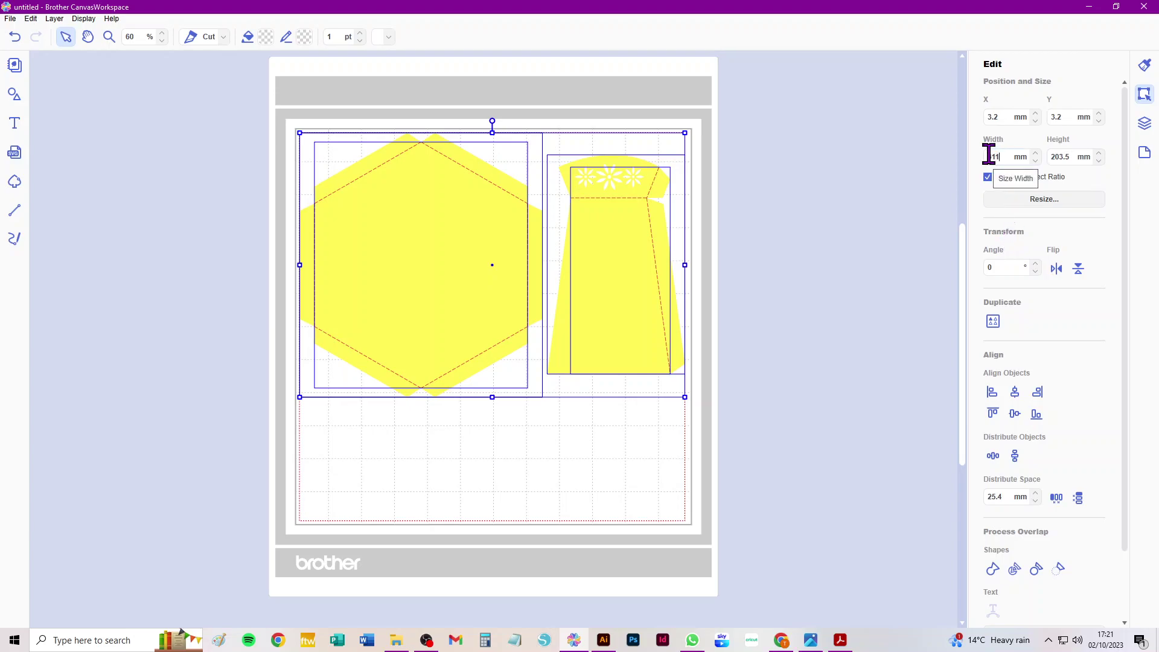
key("Return")
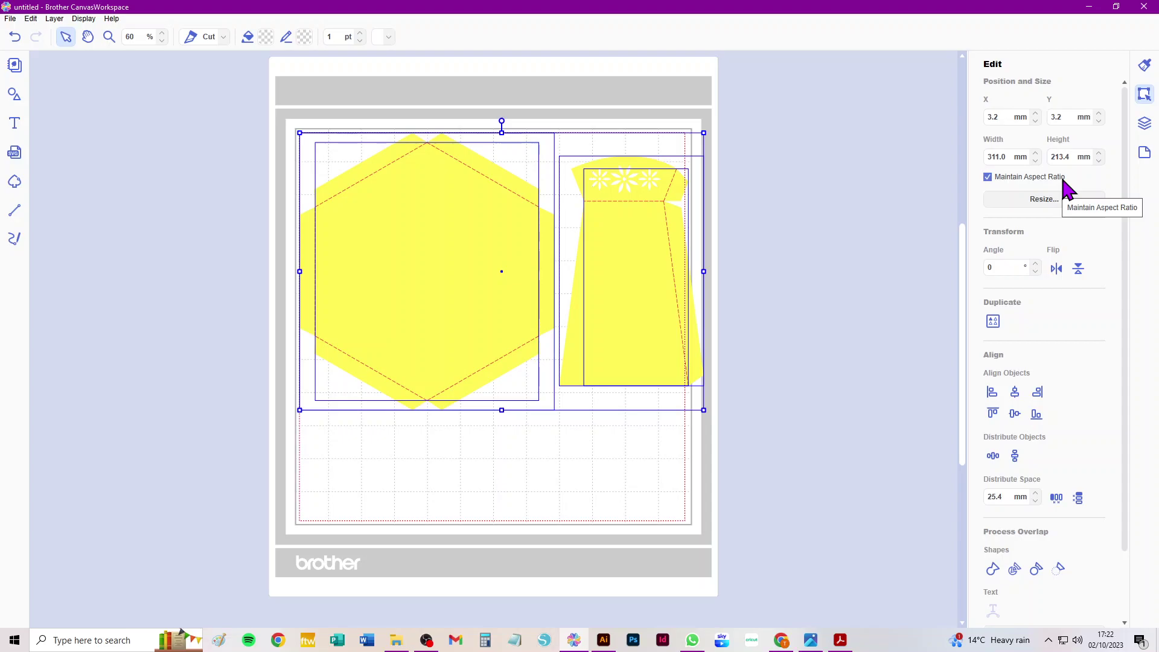
mouse_move(421, 223)
left_mouse_down()
mouse_move(400, 230)
mouse_move(438, 240)
mouse_move(431, 231)
left_mouse_up()
left_click(788, 247)
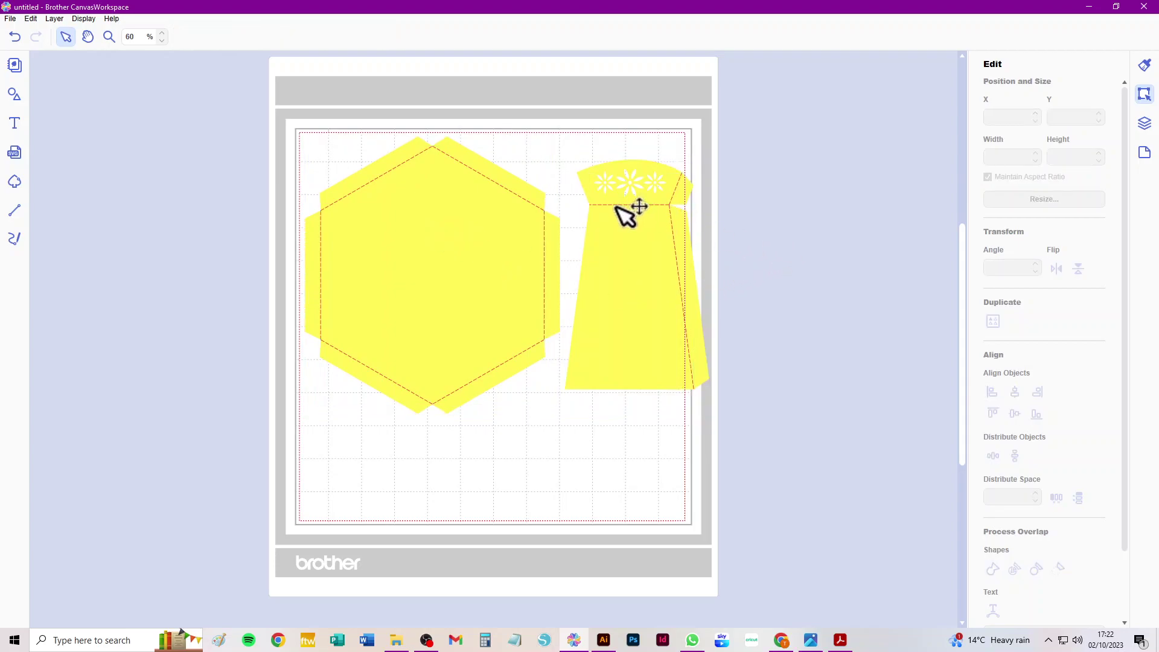
- Show the layers and examine which part of the design each of the four shape layers holds
left_click(1145, 124)
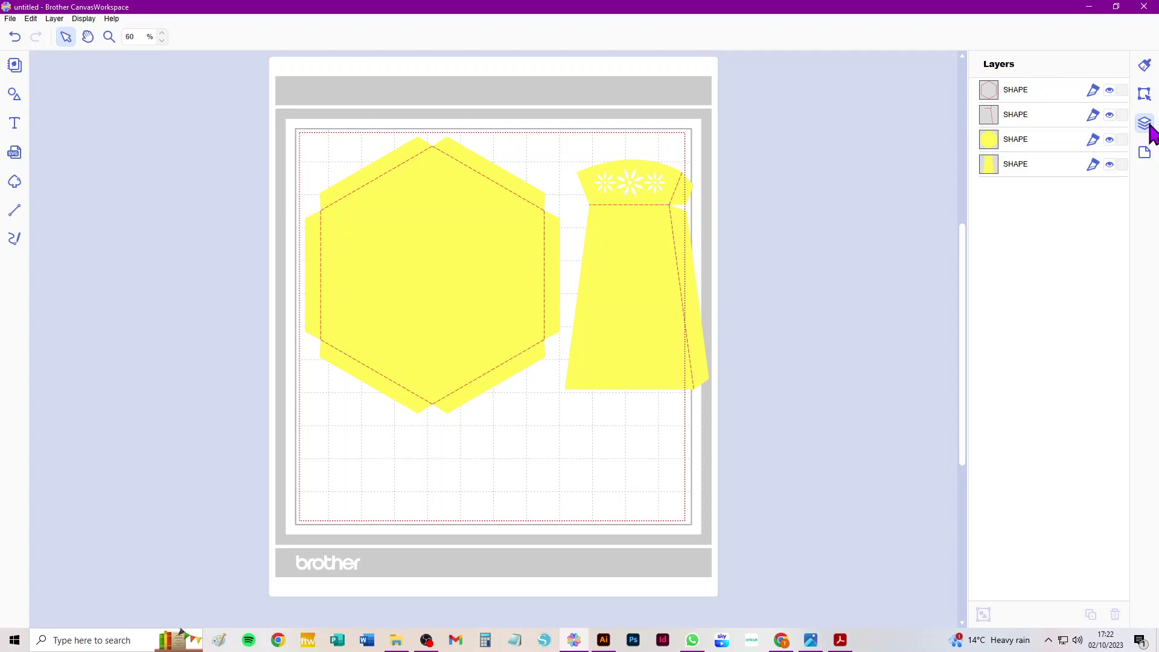
left_click(1022, 89)
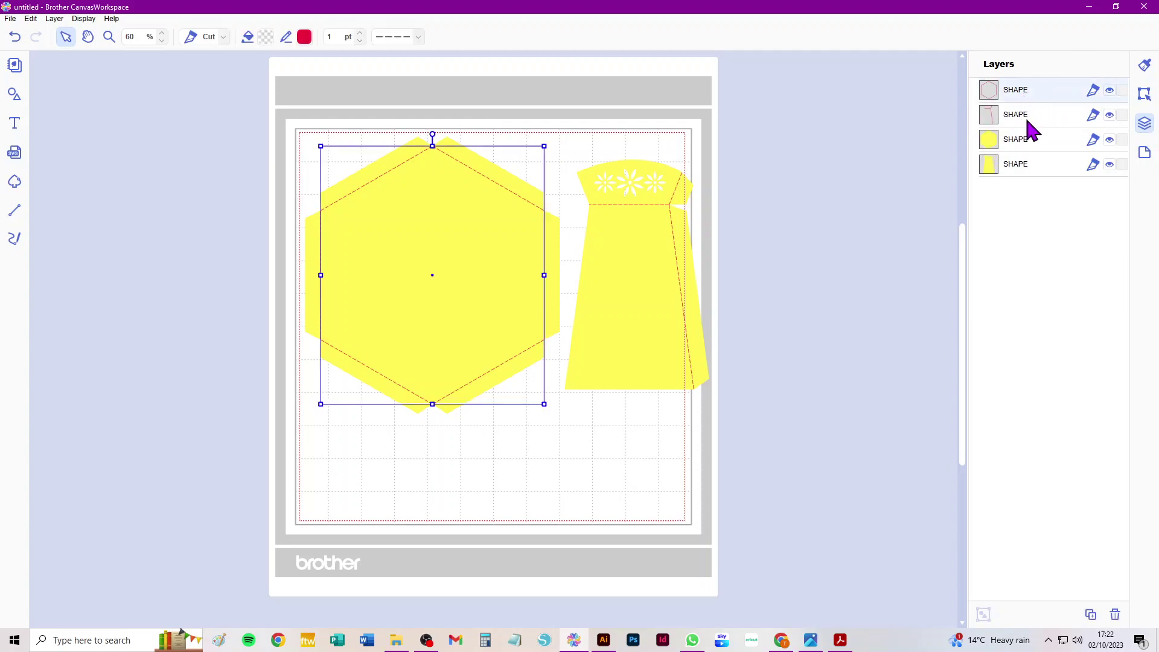
left_click(1025, 114)
left_click(1024, 145)
left_click(1024, 171)
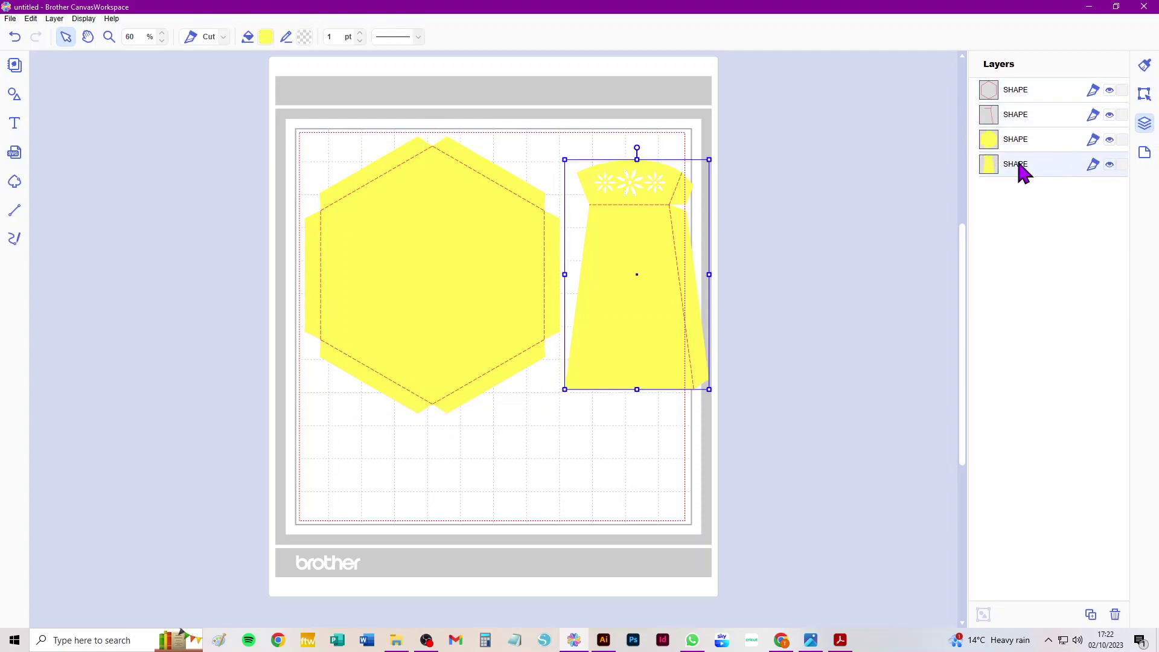
- Change the dash pattern of the hexagonal base's red score lines to the finest, most closely spaced dashes
left_click(1035, 92)
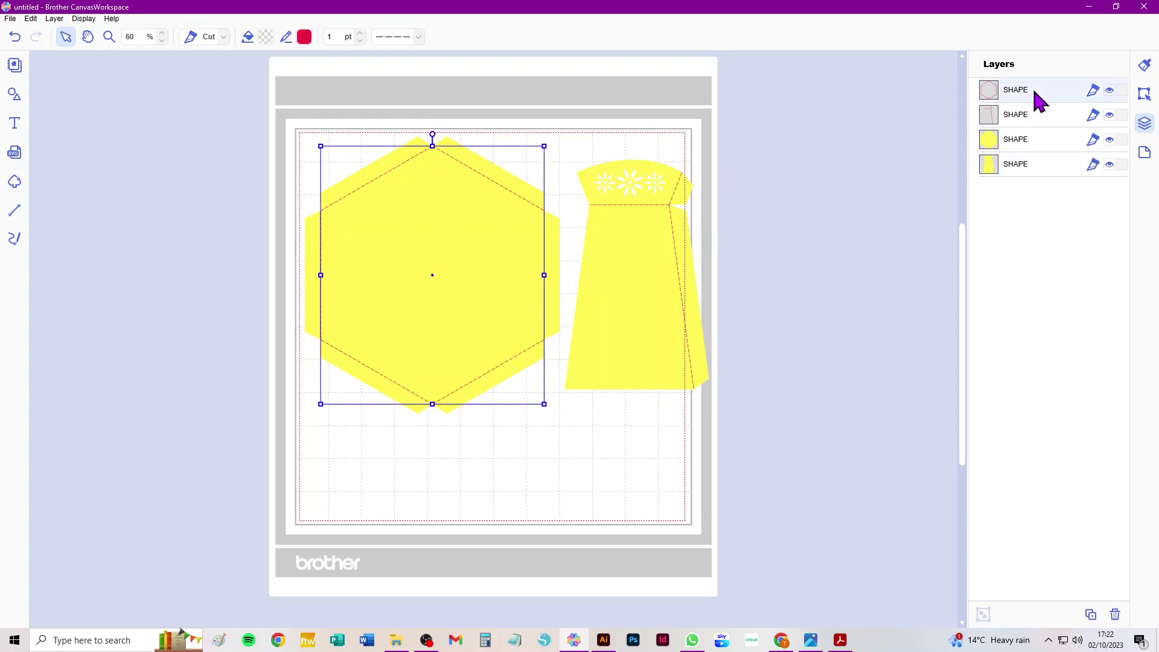
left_click(418, 38)
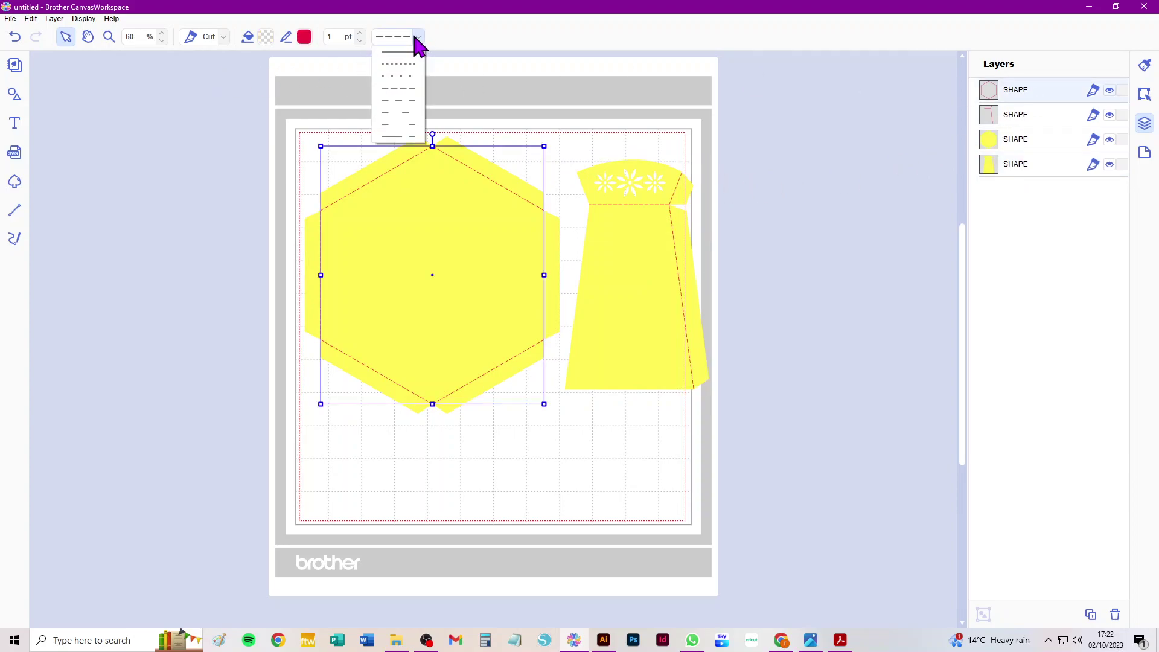
left_click(393, 64)
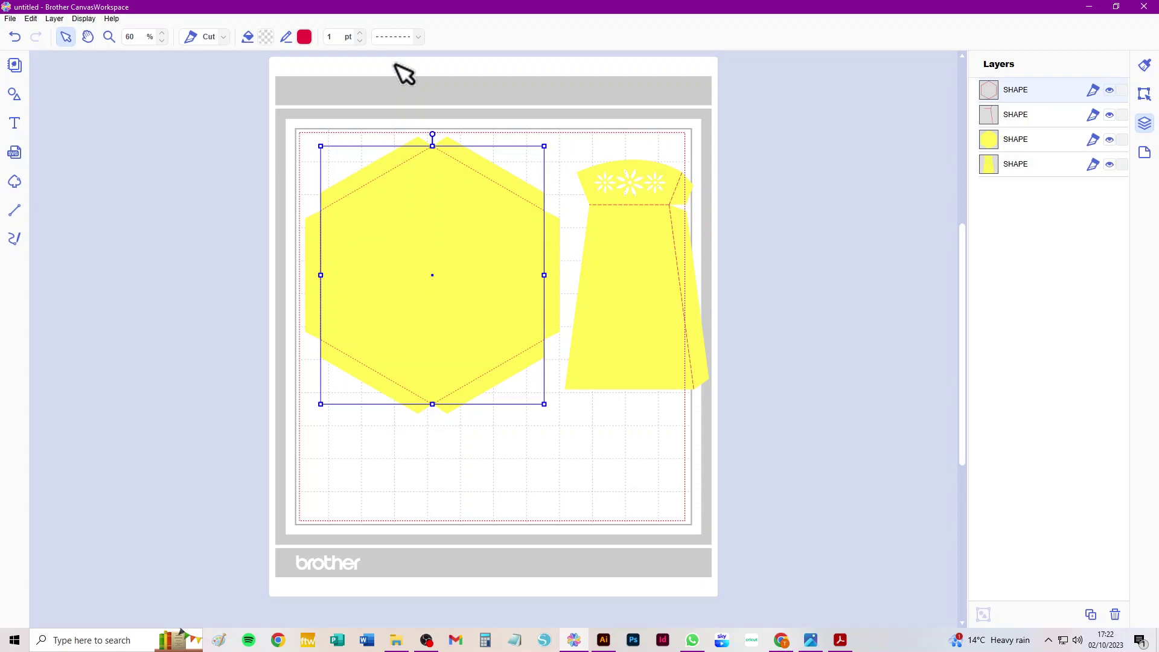
left_click(418, 38)
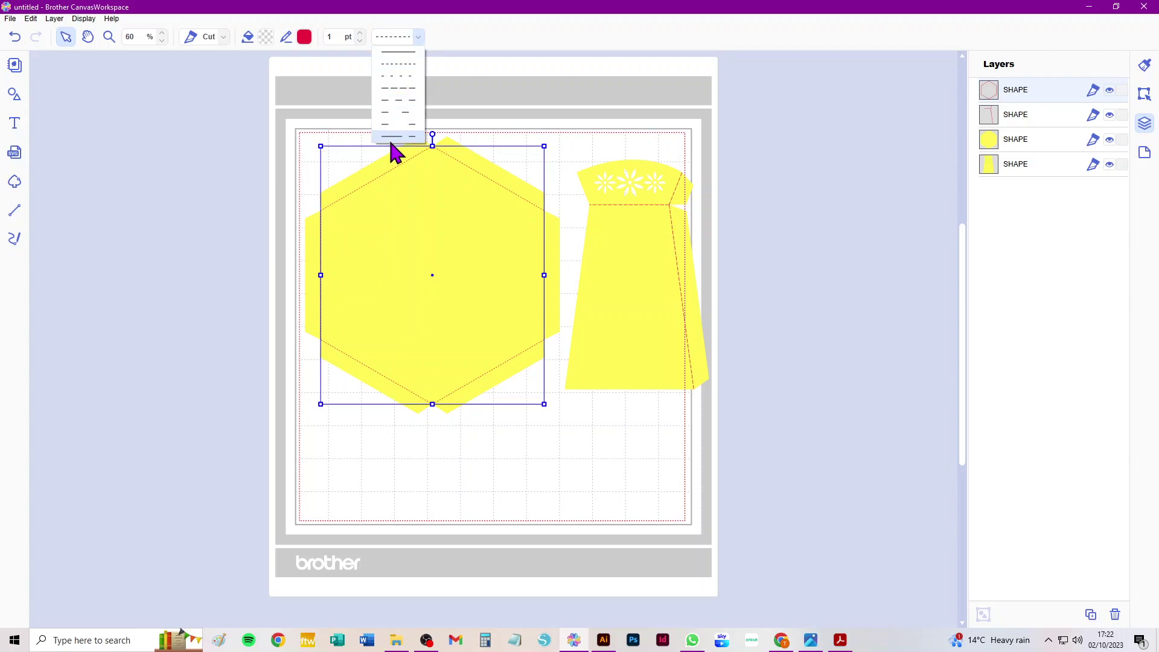
left_click(396, 64)
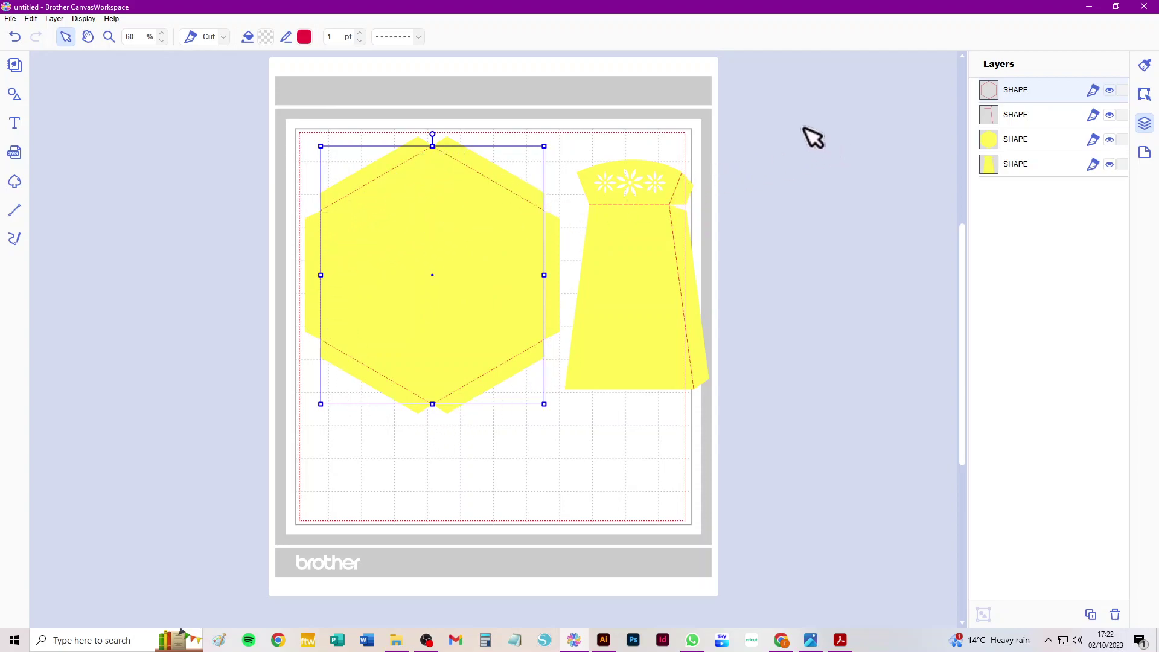
- Apply the same finest dash pattern to the wall piece's red score lines and deselect them
left_click(1048, 117)
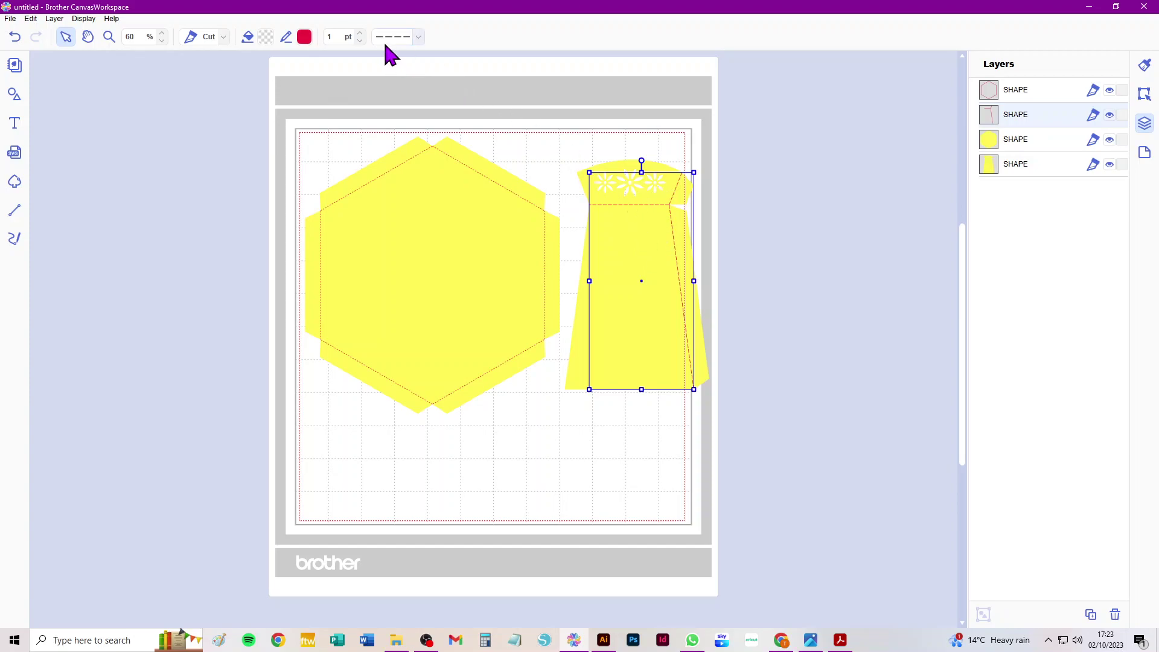
left_click(418, 37)
left_click(397, 64)
left_click(820, 254)
- Group the wall piece with its score lines, and group the hexagonal base with its score lines separately
left_click_drag(783, 117, 617, 390)
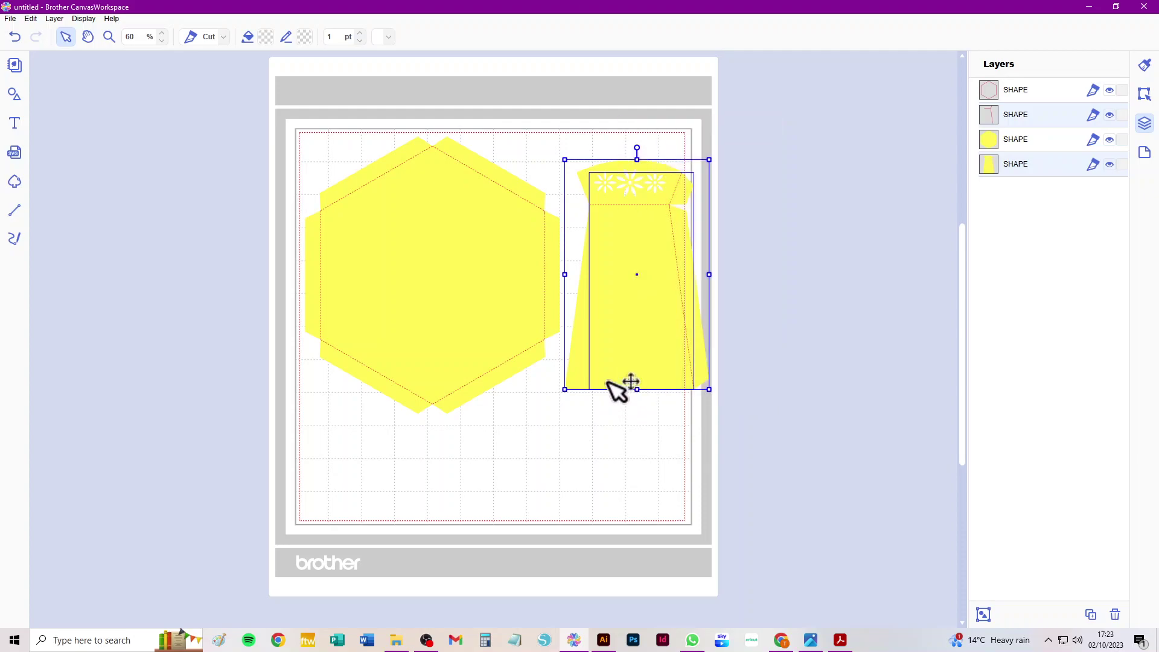
left_click(984, 615)
left_click_drag(182, 141, 462, 453)
left_click(983, 614)
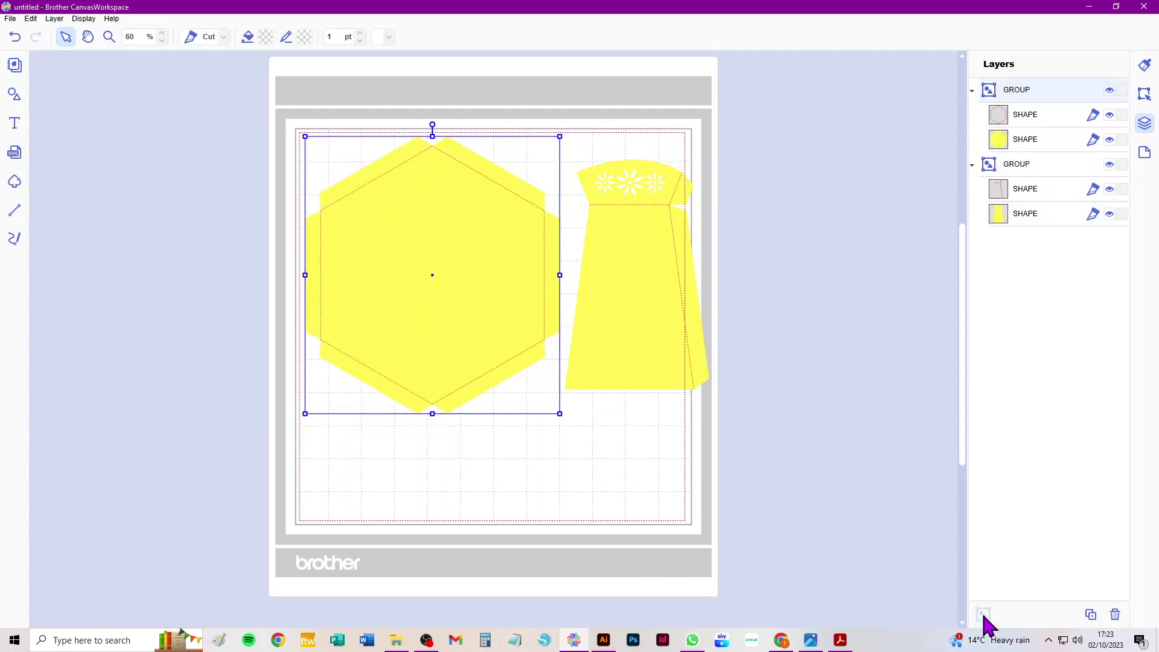
- Duplicate the grouped wall piece with its score lines five times to make six walls in total
left_click(806, 236)
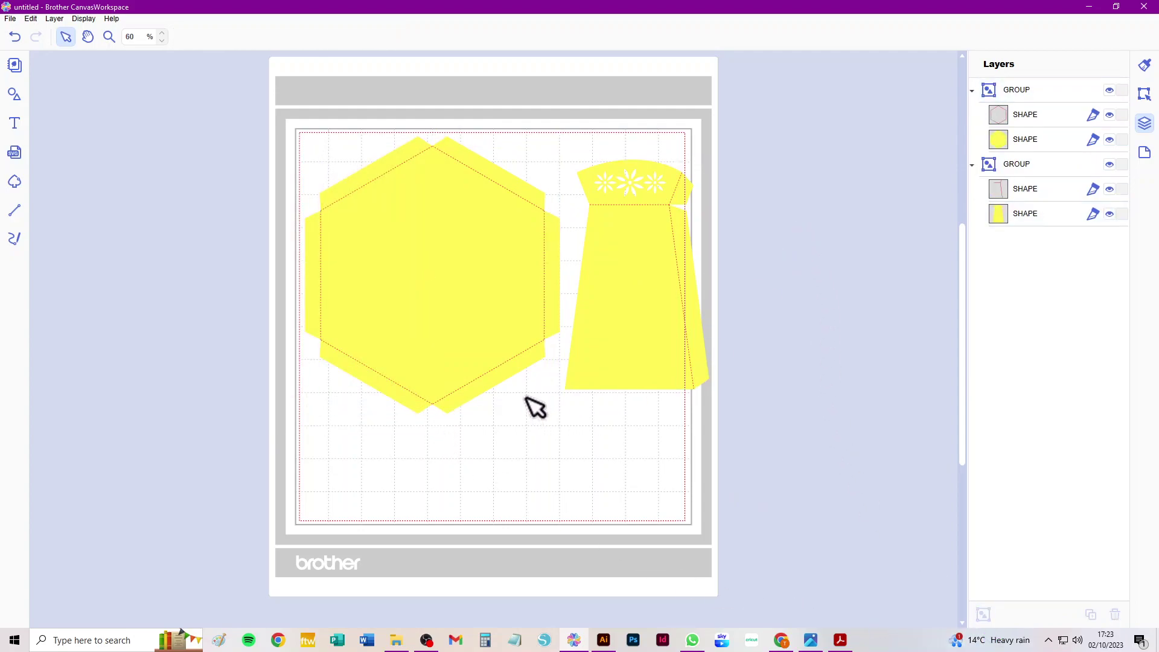
left_click(643, 284)
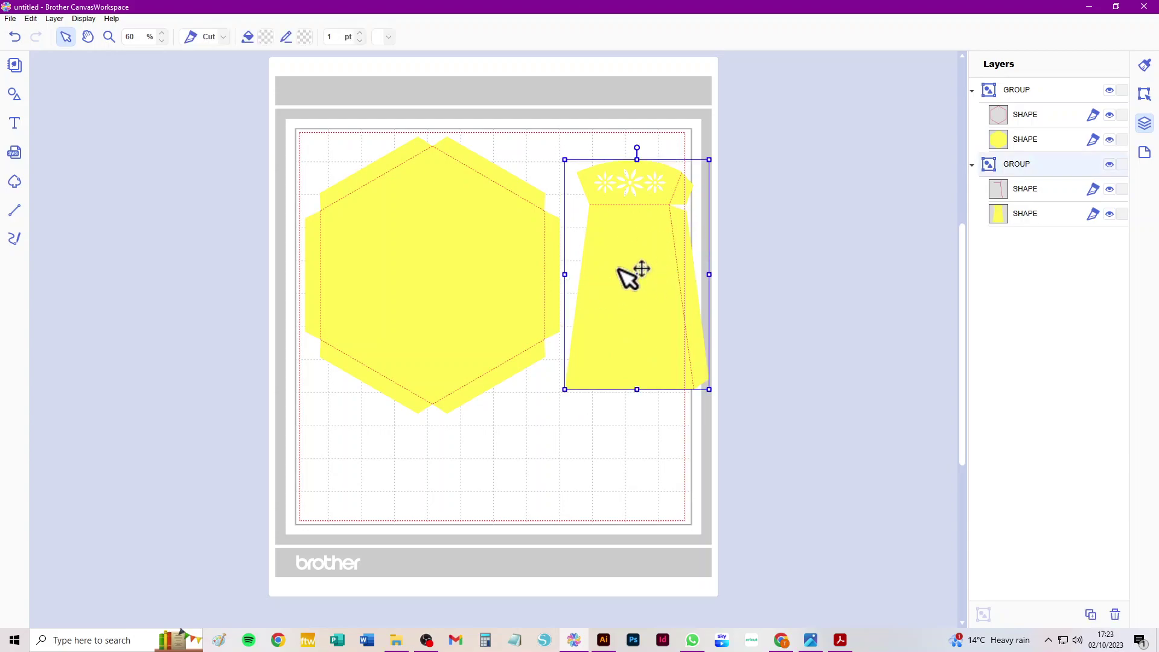
left_click(1091, 615)
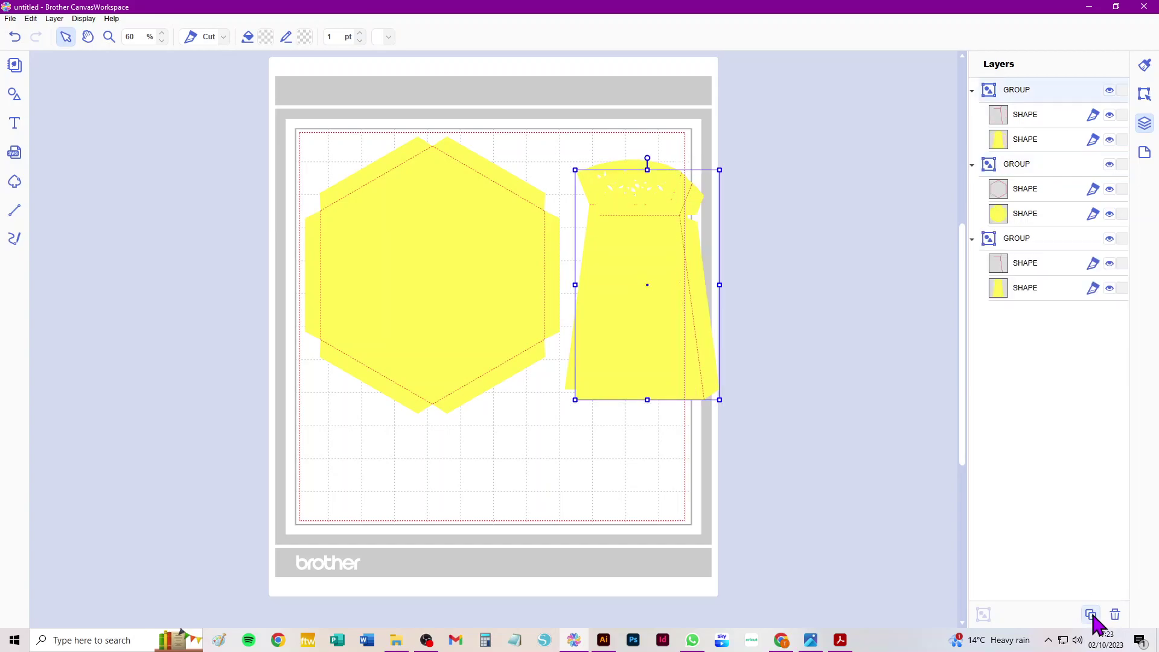
left_click(1092, 614)
left_click(1091, 615)
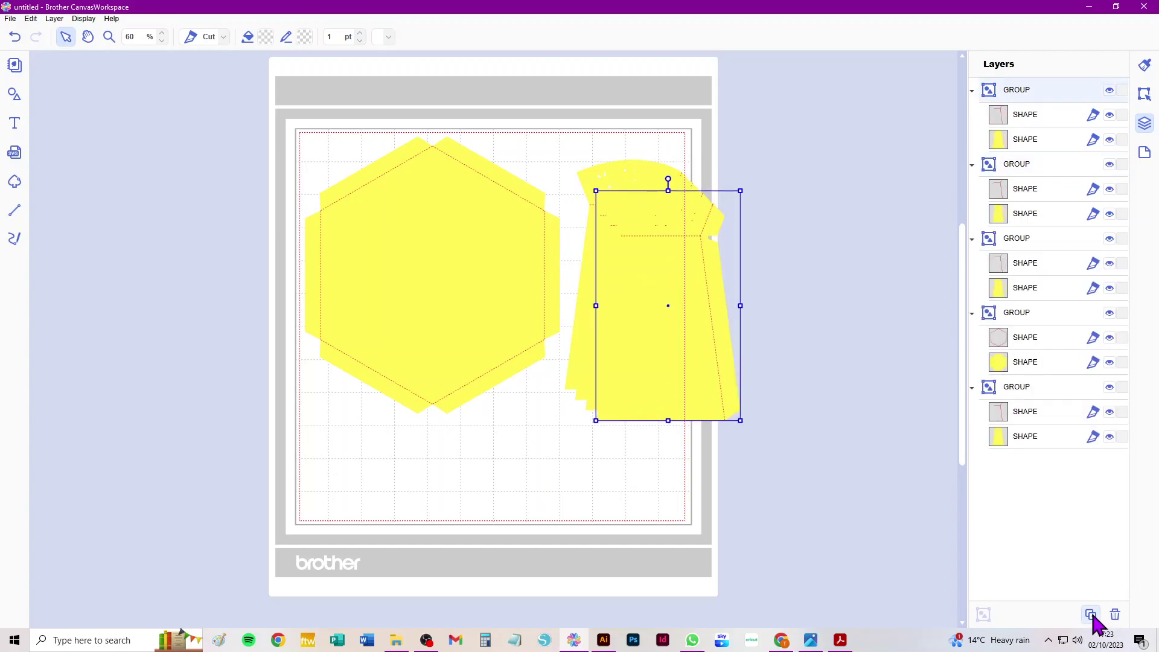
left_click(1091, 615)
left_click(1091, 615)
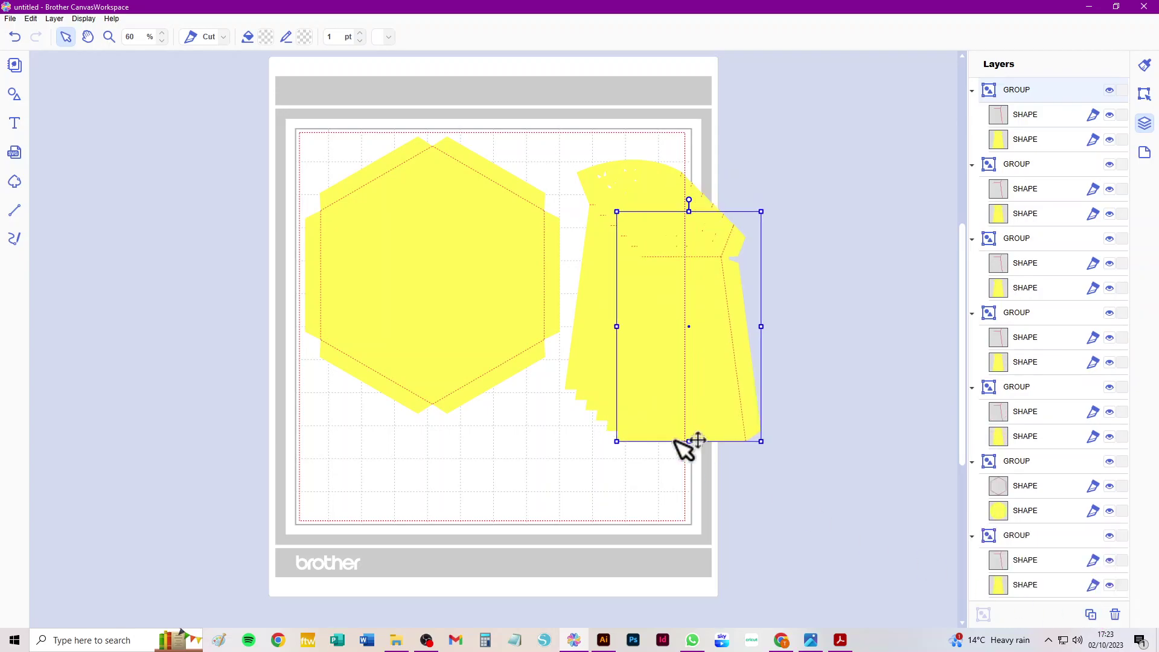
- Move all six wall pieces off the mat, separate one from the stack, and place the hexagonal base in the mat's upper-left corner
left_click_drag(803, 158, 792, 272)
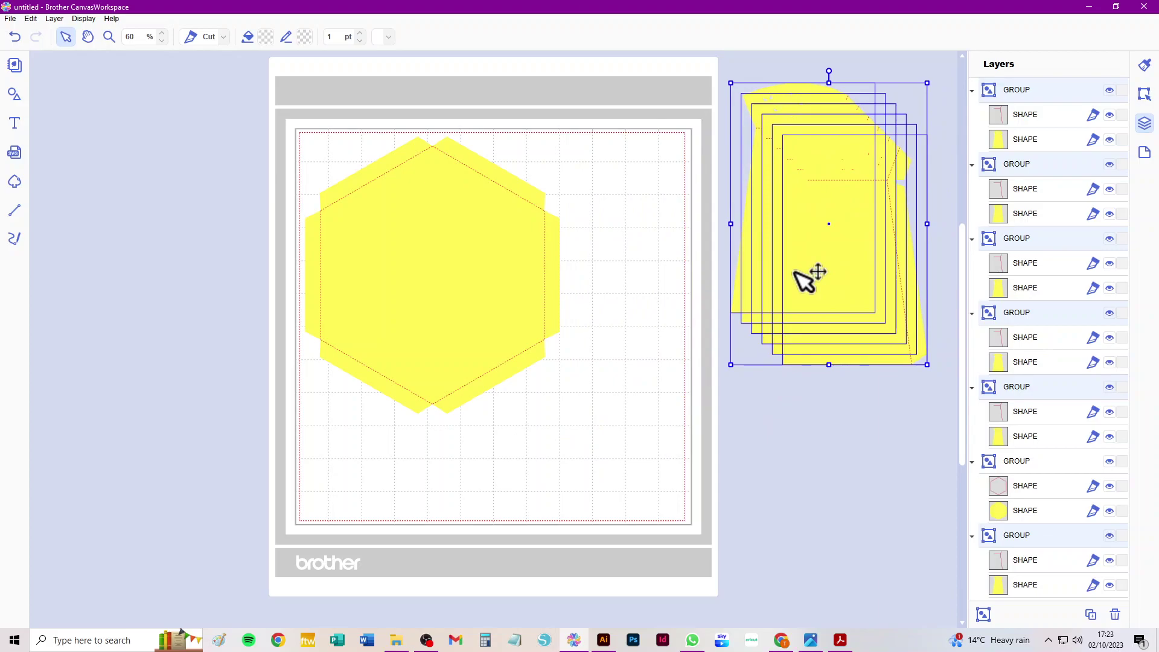
left_click(810, 453)
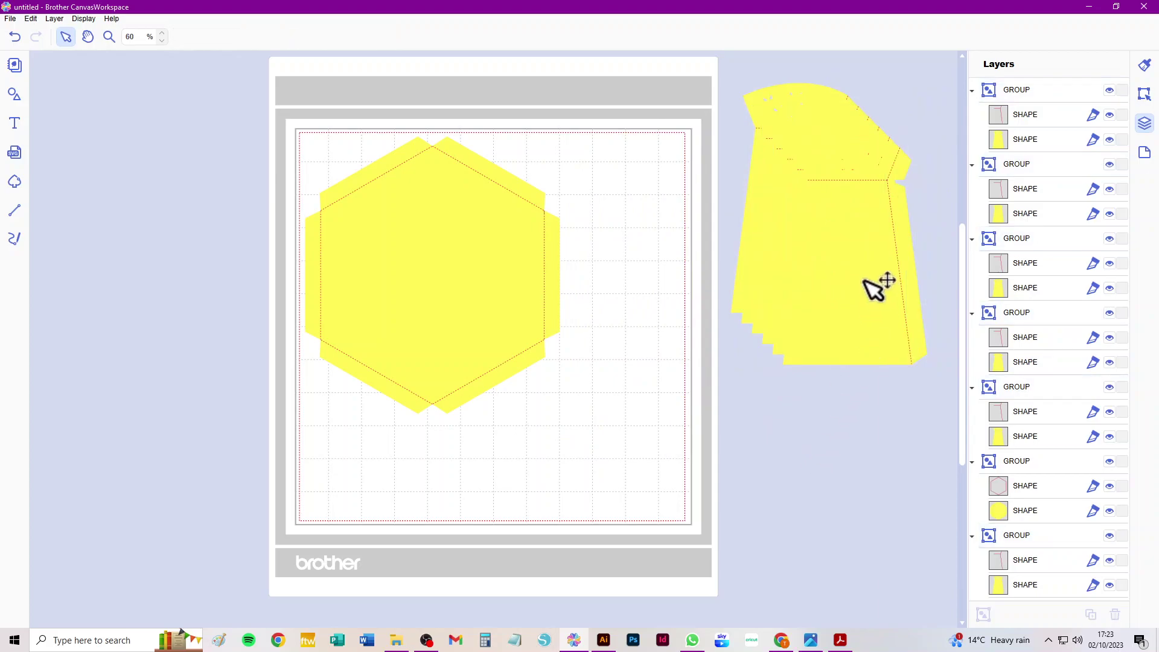
left_click_drag(862, 272, 828, 419)
left_click(445, 215)
left_click_drag(443, 212, 437, 210)
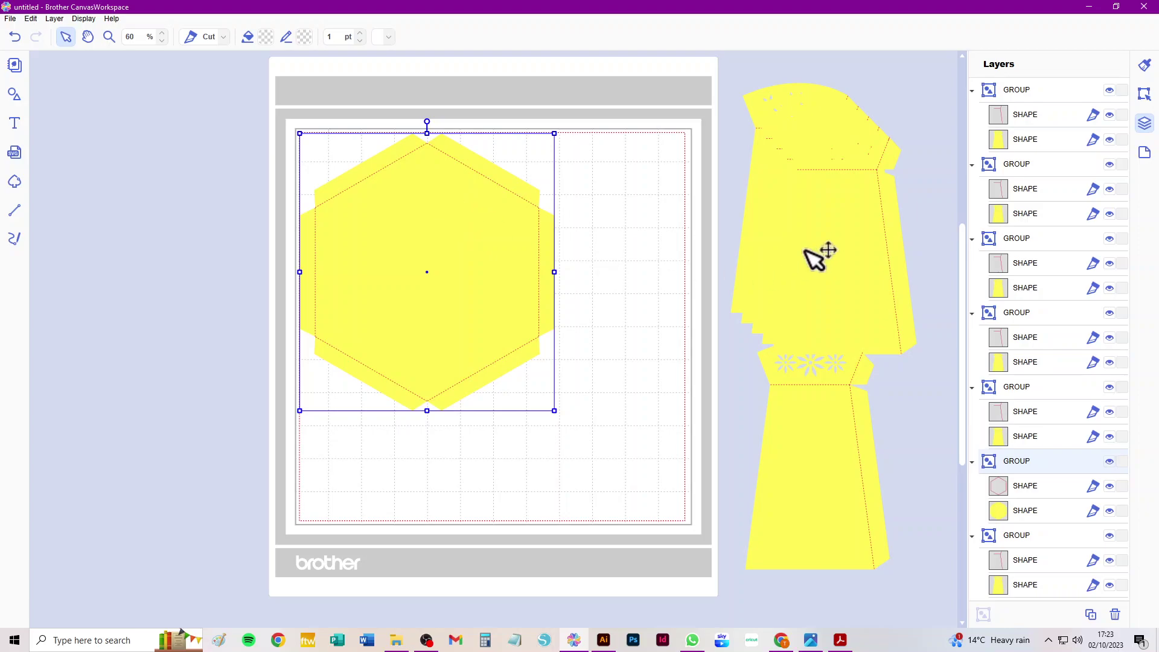
- Shift two of the wall copies around within the stack beside the mat
left_click(837, 467)
left_click_drag(822, 433, 819, 322)
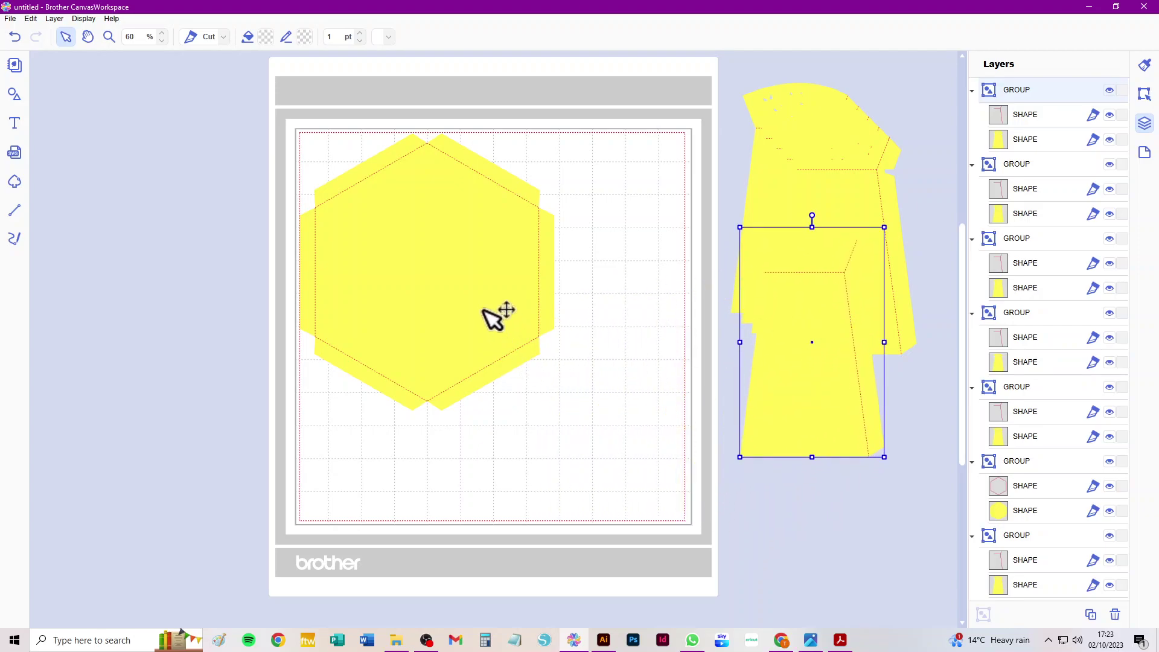
left_click_drag(815, 296, 800, 340)
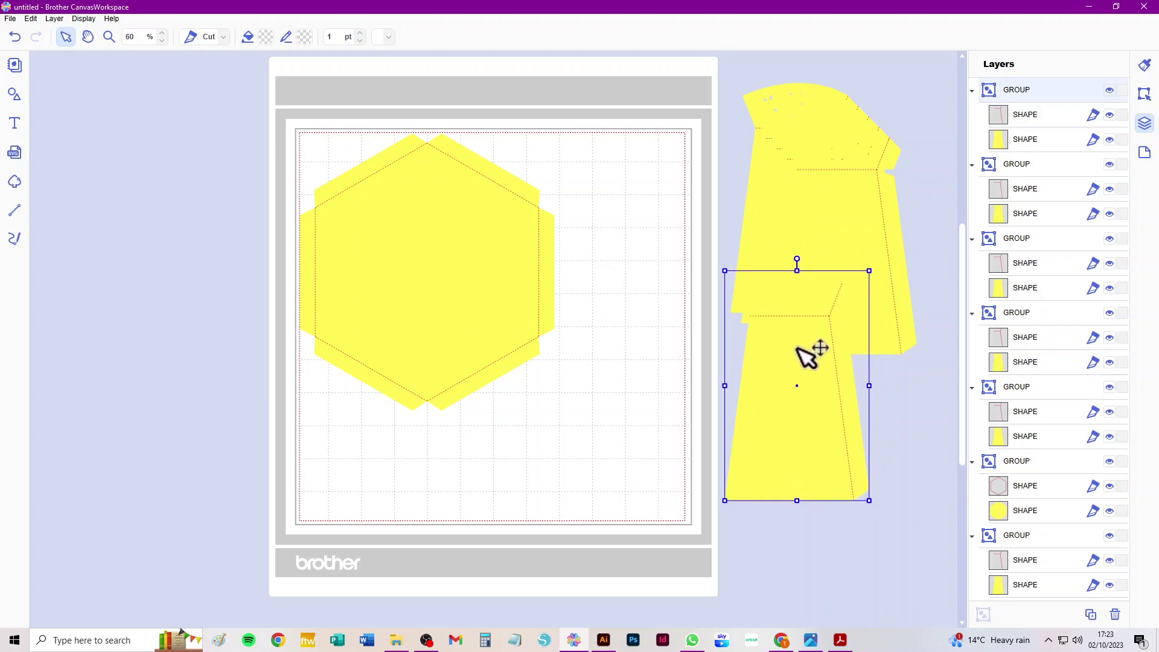
left_click(844, 242)
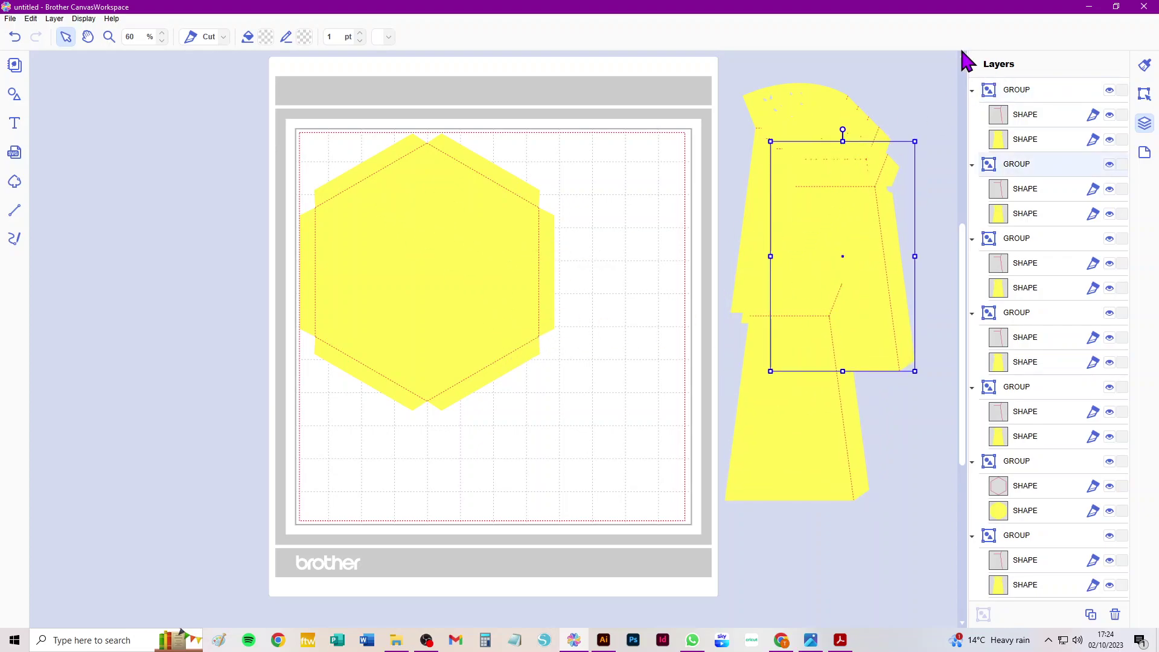
- Delete the six wall pieces beside the mat and export the remaining hexagonal base as an FCM file named base
left_click_drag(911, 93, 786, 464)
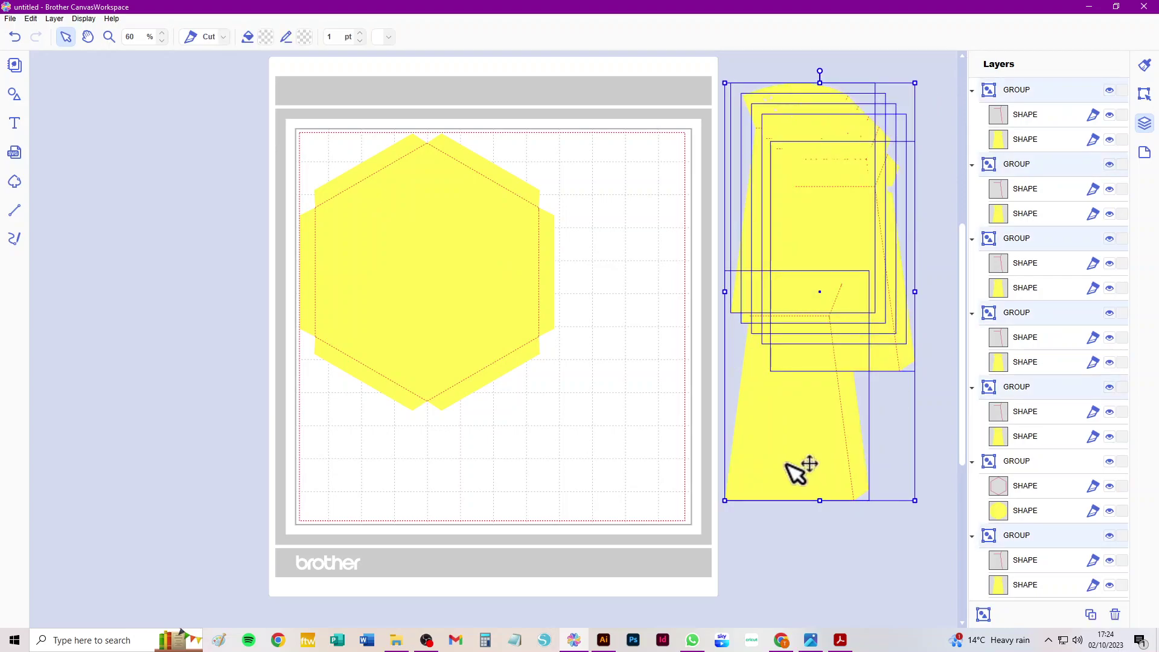
key("Delete")
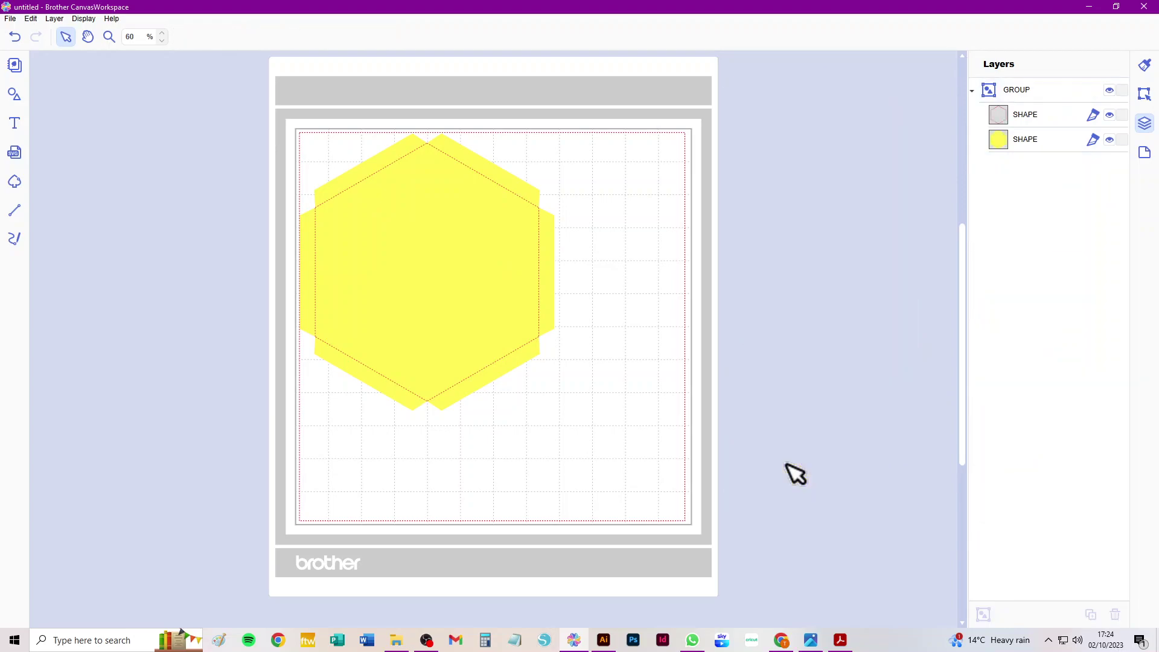
left_click(10, 19)
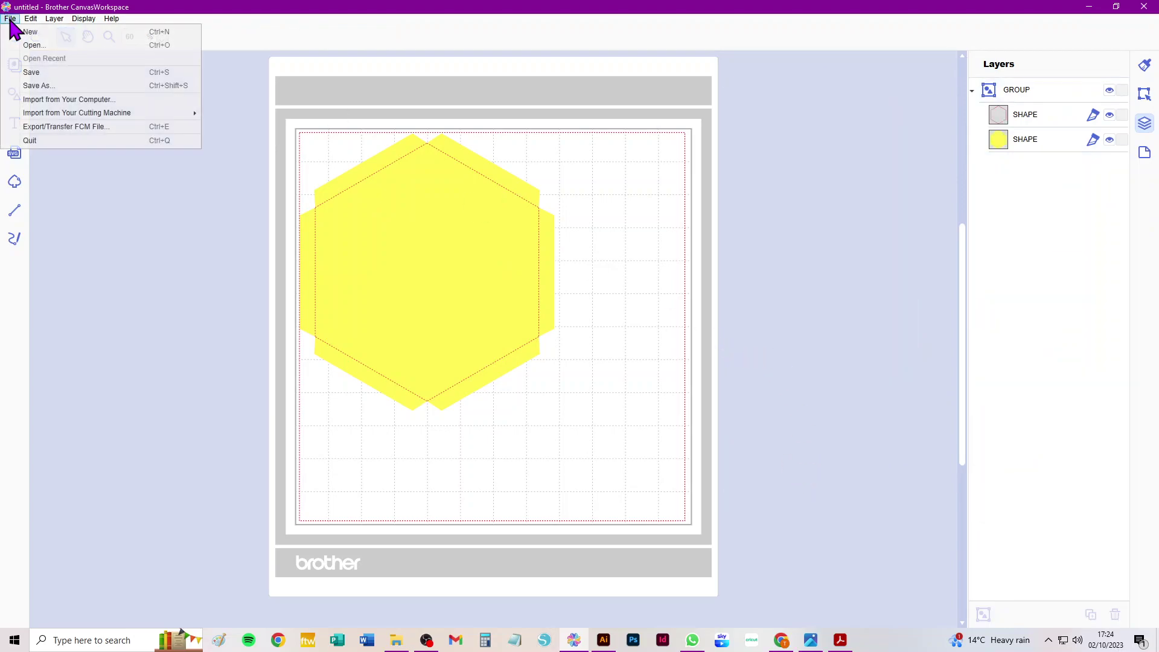
left_click(38, 127)
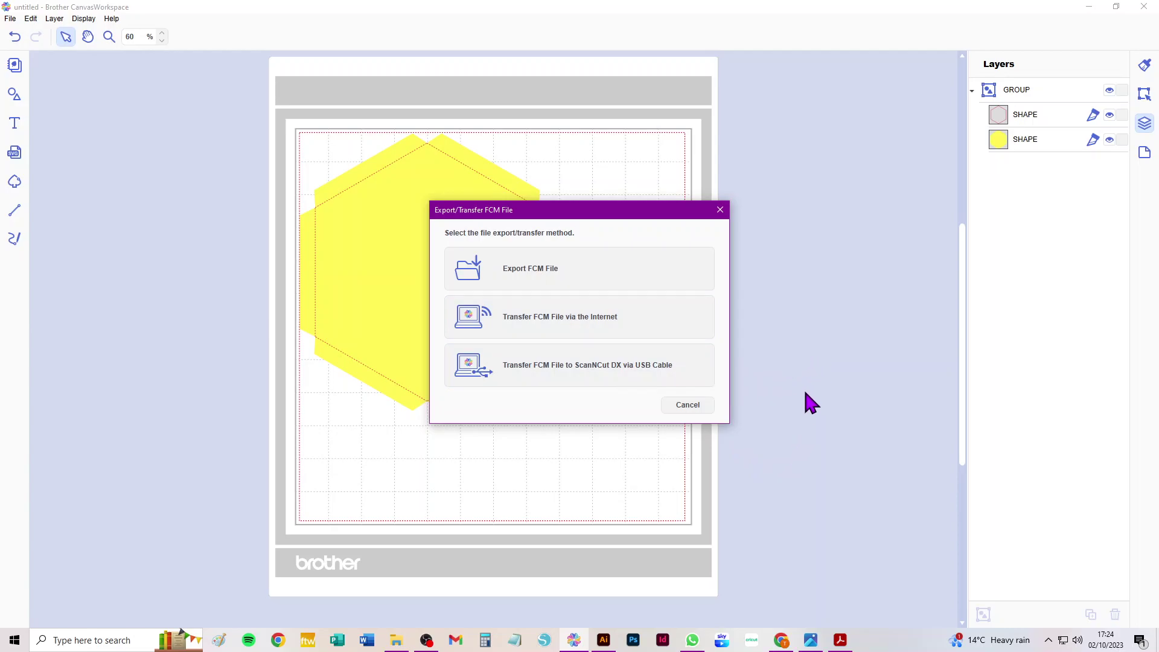
left_click(526, 273)
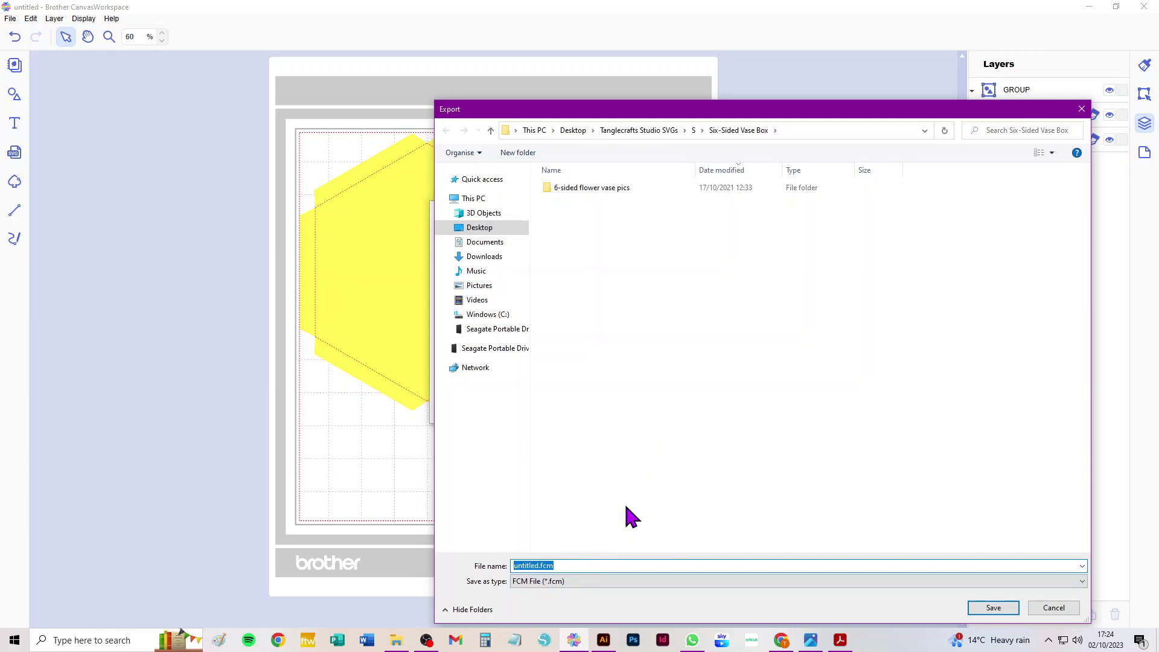
type("base")
left_click(999, 608)
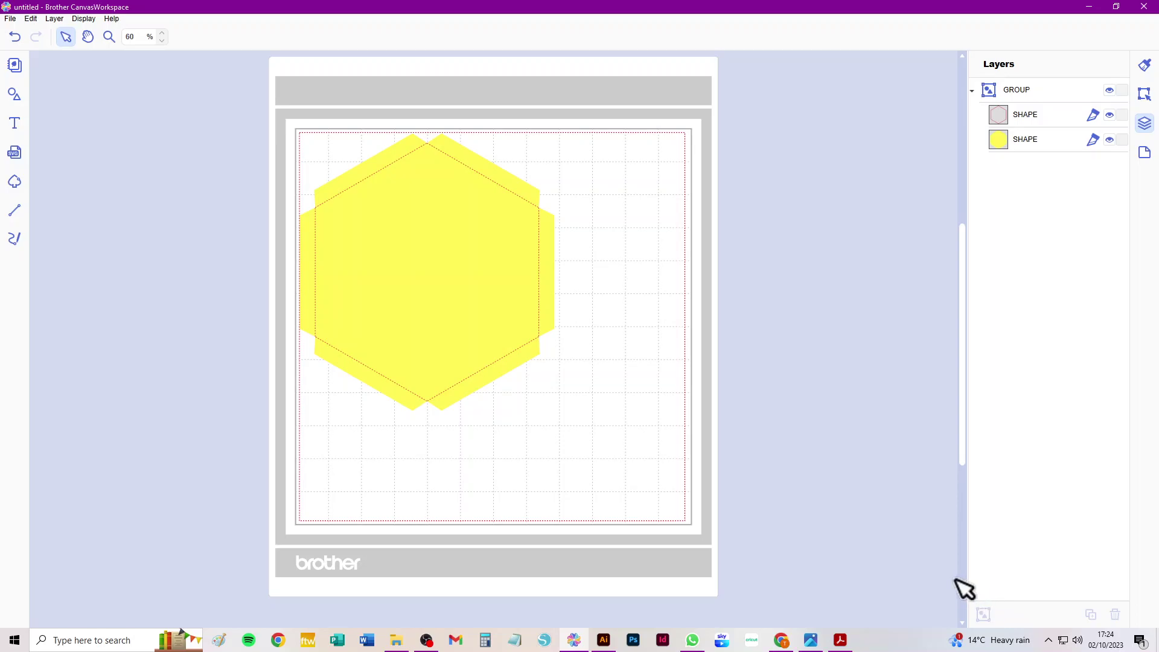
- Undo the deletion of the wall pieces and delete the hexagonal base group instead
key("ctrl+z")
left_click_drag(207, 145, 543, 405)
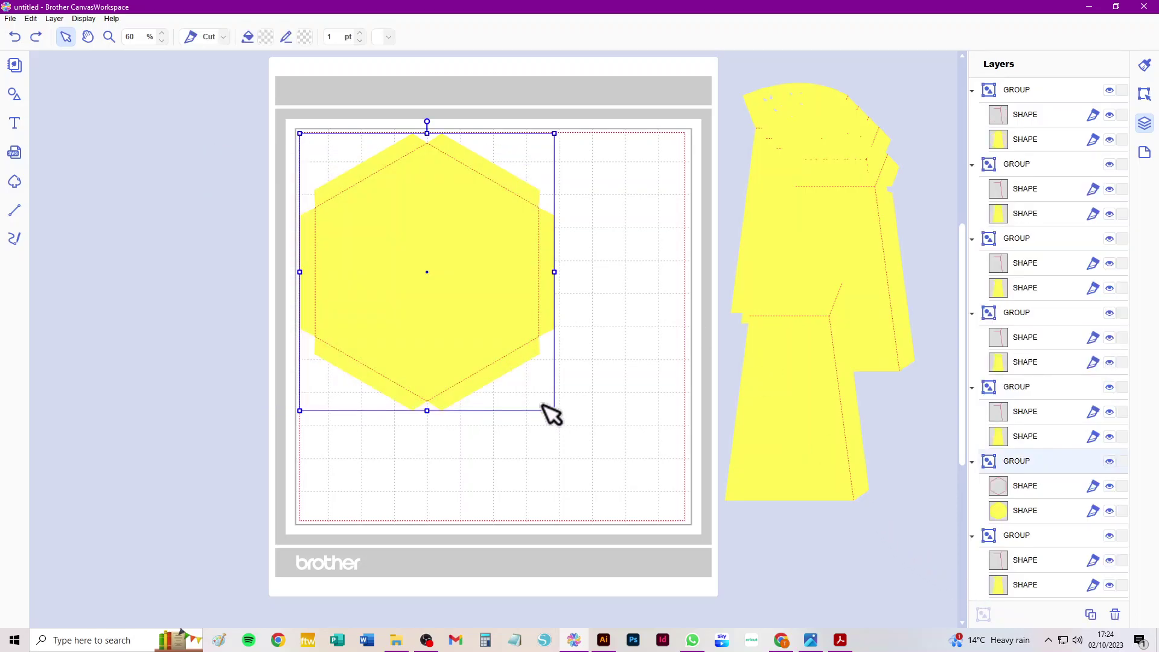
key("Delete")
- Place two wall pieces on the mat, one turned upside down in the upper-left corner and the other upright, nested below and beside it
left_click_drag(854, 388, 515, 411)
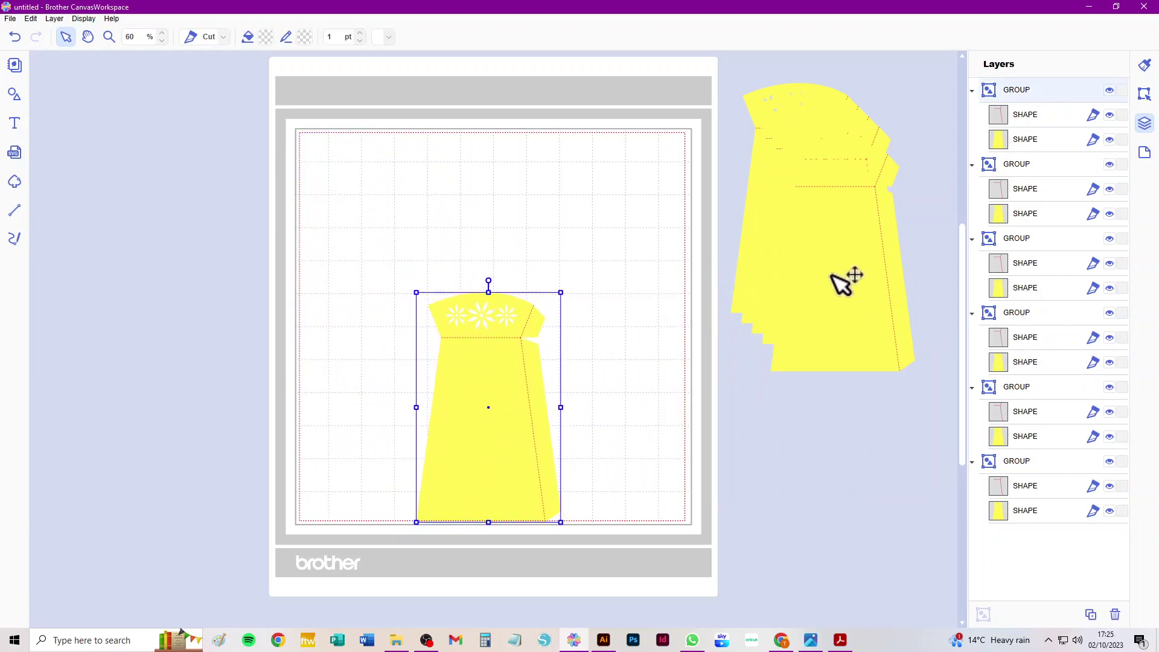
left_click_drag(853, 266, 400, 288)
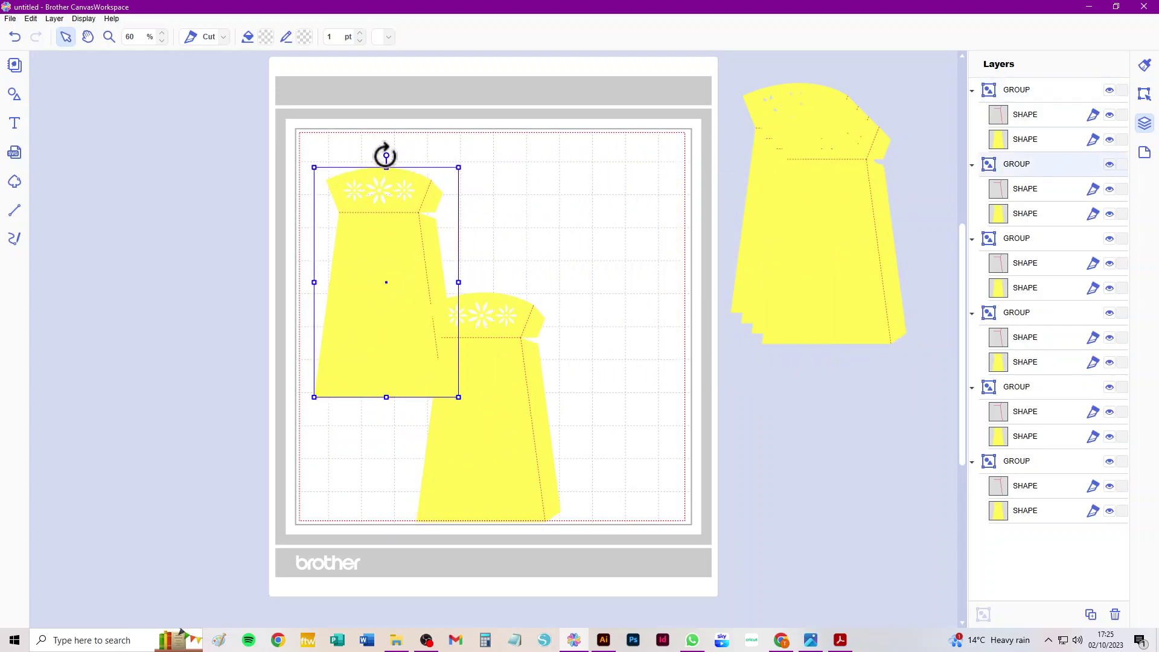
left_click_drag(387, 155, 390, 422)
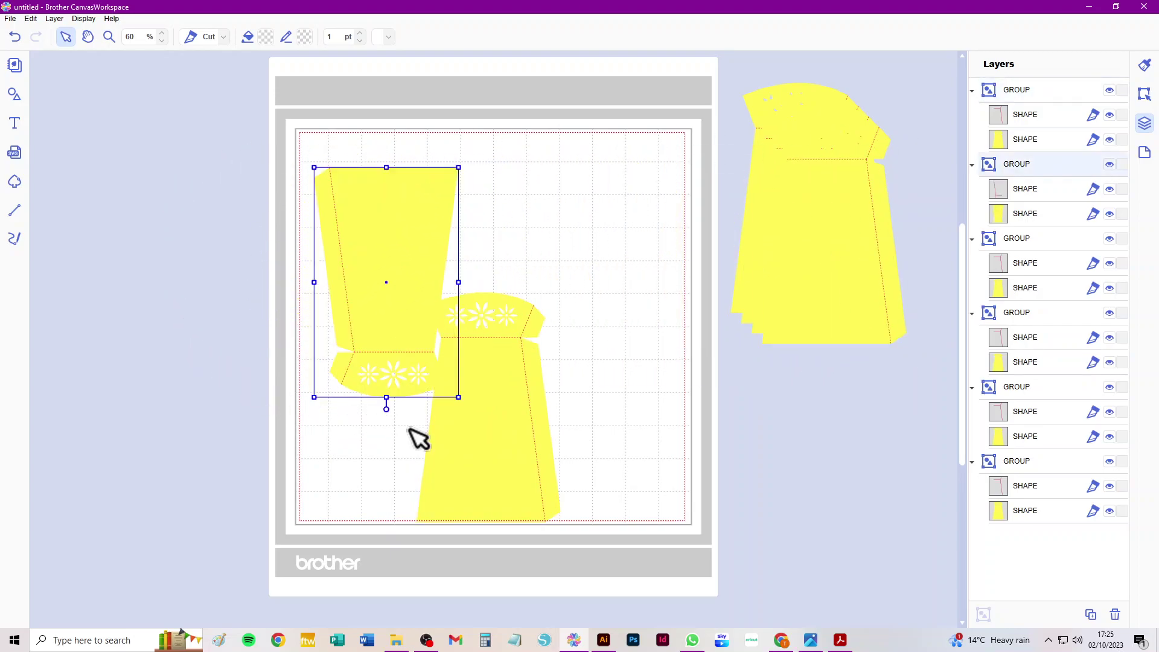
left_click_drag(414, 225, 398, 192)
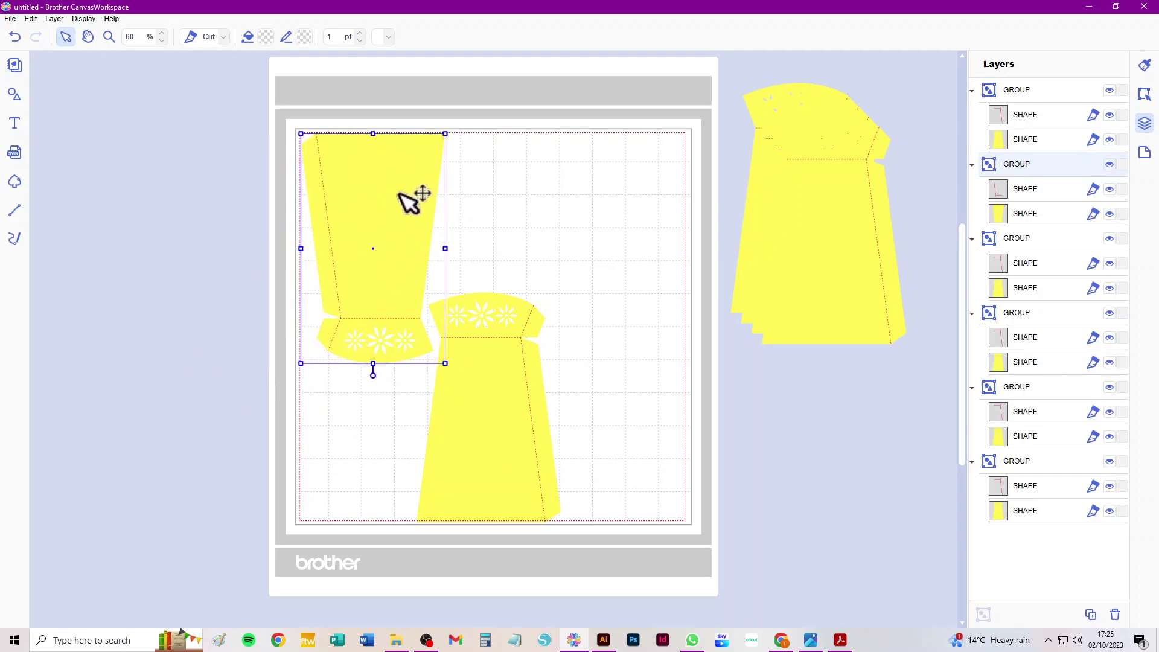
left_click_drag(491, 463, 496, 434)
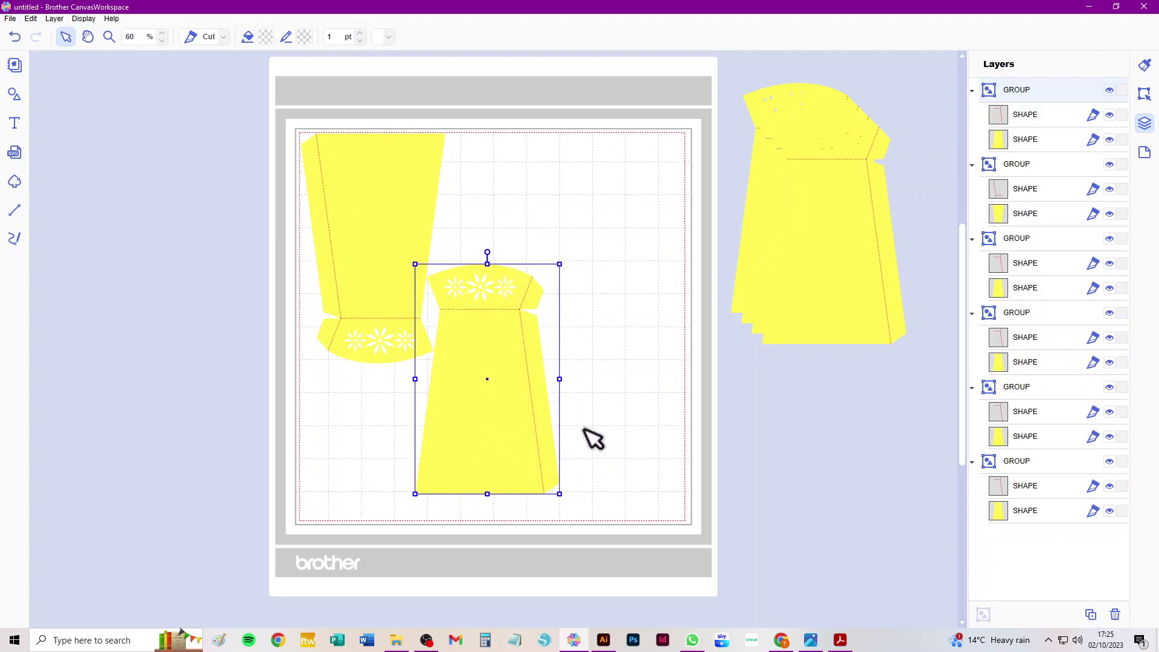
- Show the ruler around the canvas and dismiss the project and pattern collection
left_click(85, 20)
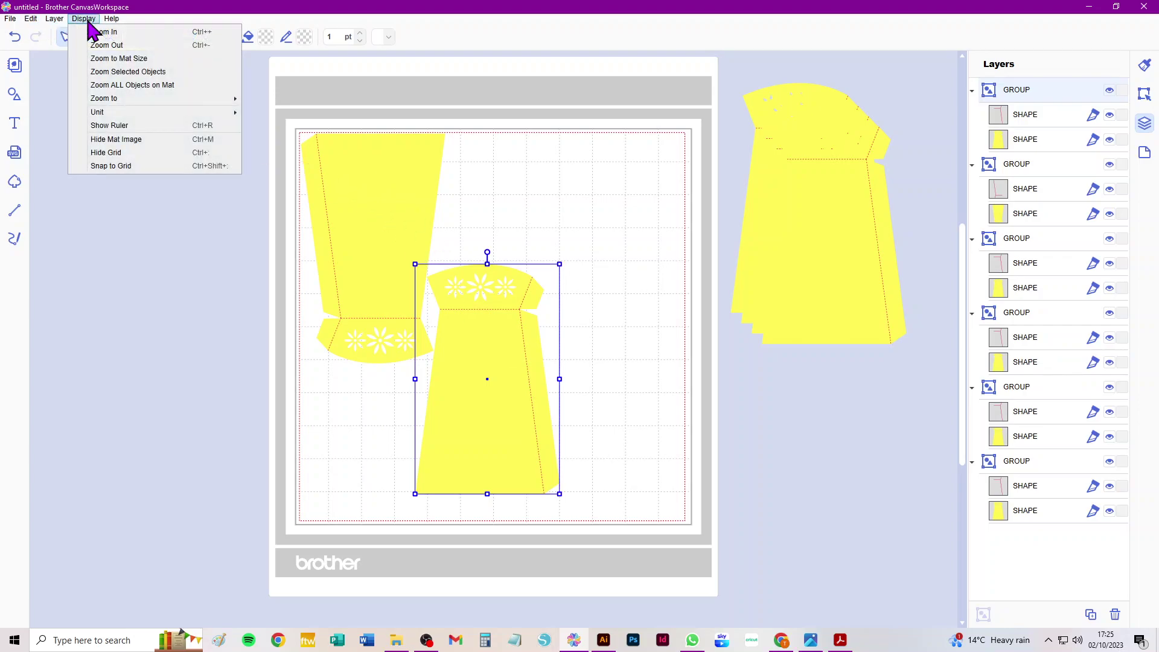
left_click(115, 126)
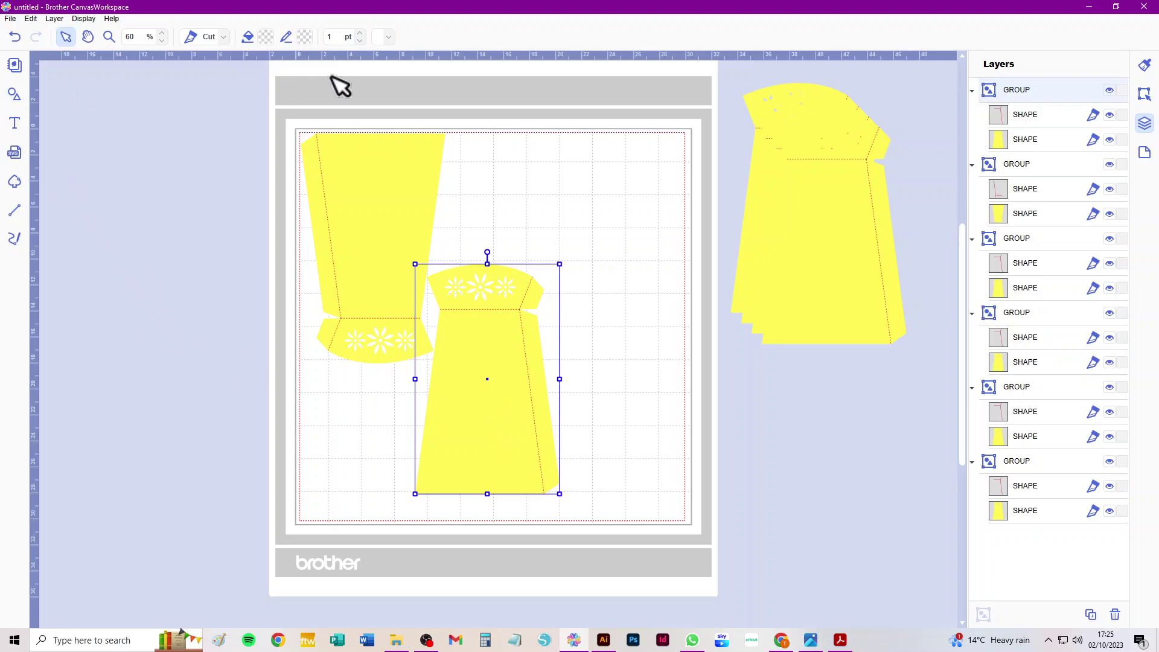
left_click(15, 65)
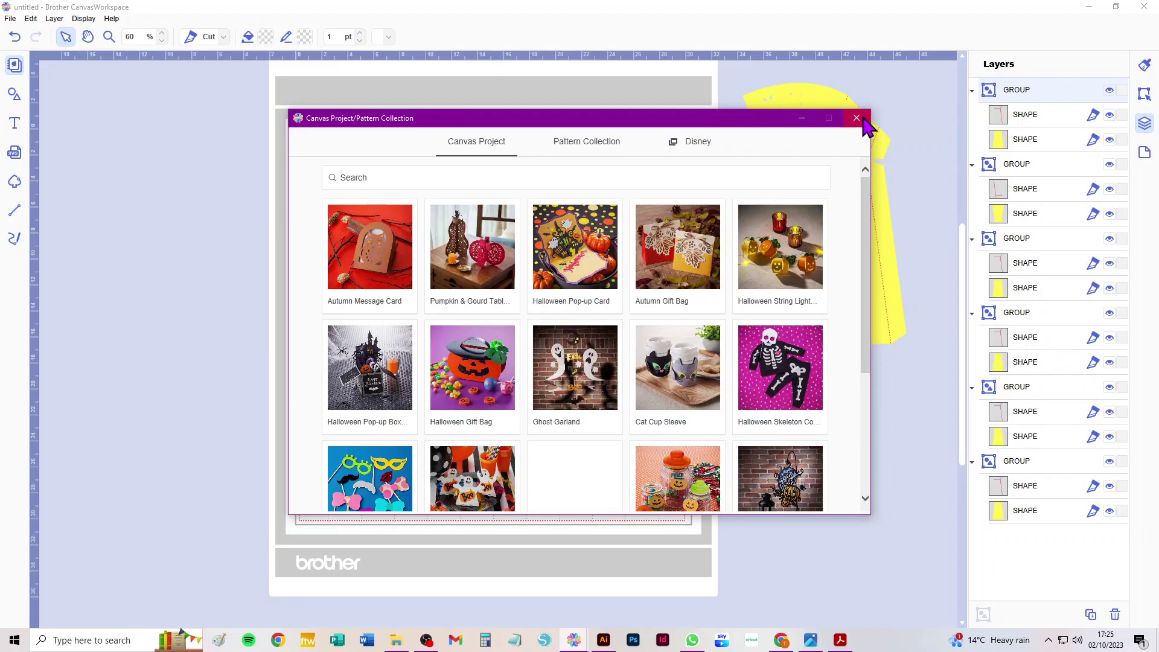
left_click(856, 119)
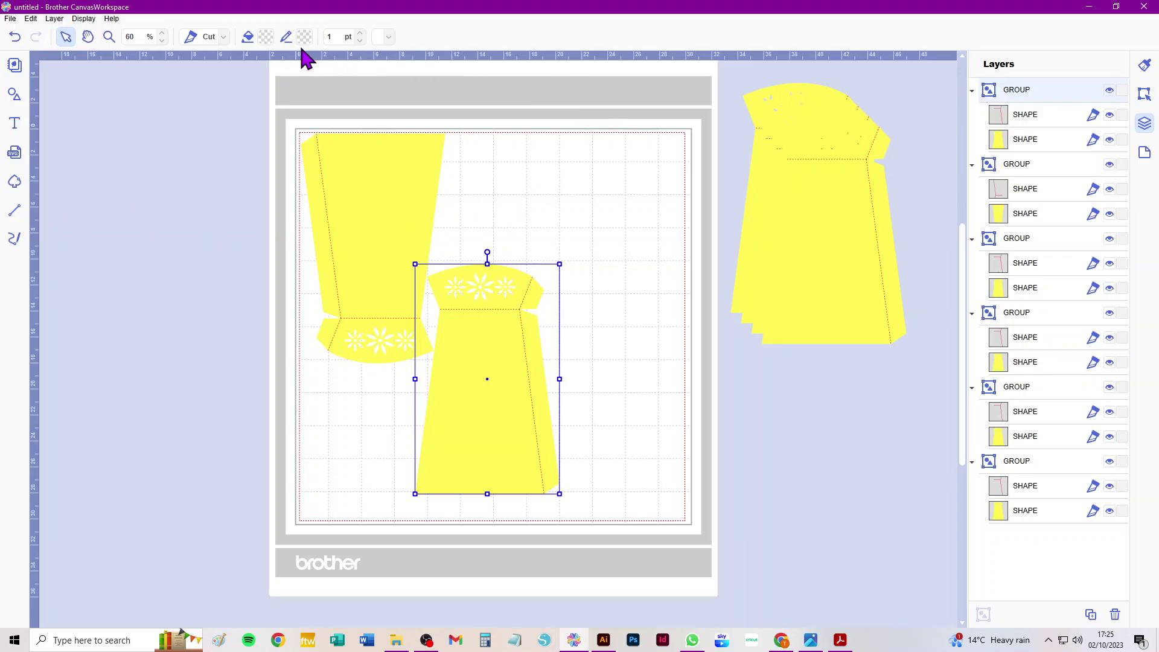
- Show the position and size settings and move the upright wall piece slightly down to about X 91 mm, Y 117 mm
left_click(1145, 65)
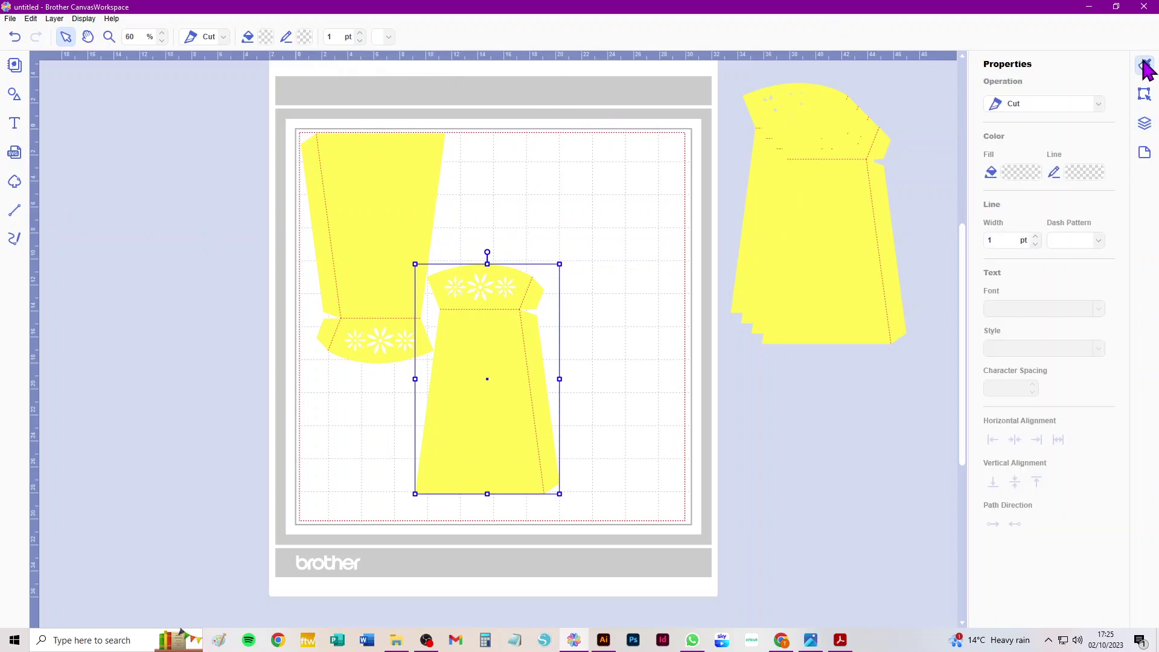
left_click(1146, 94)
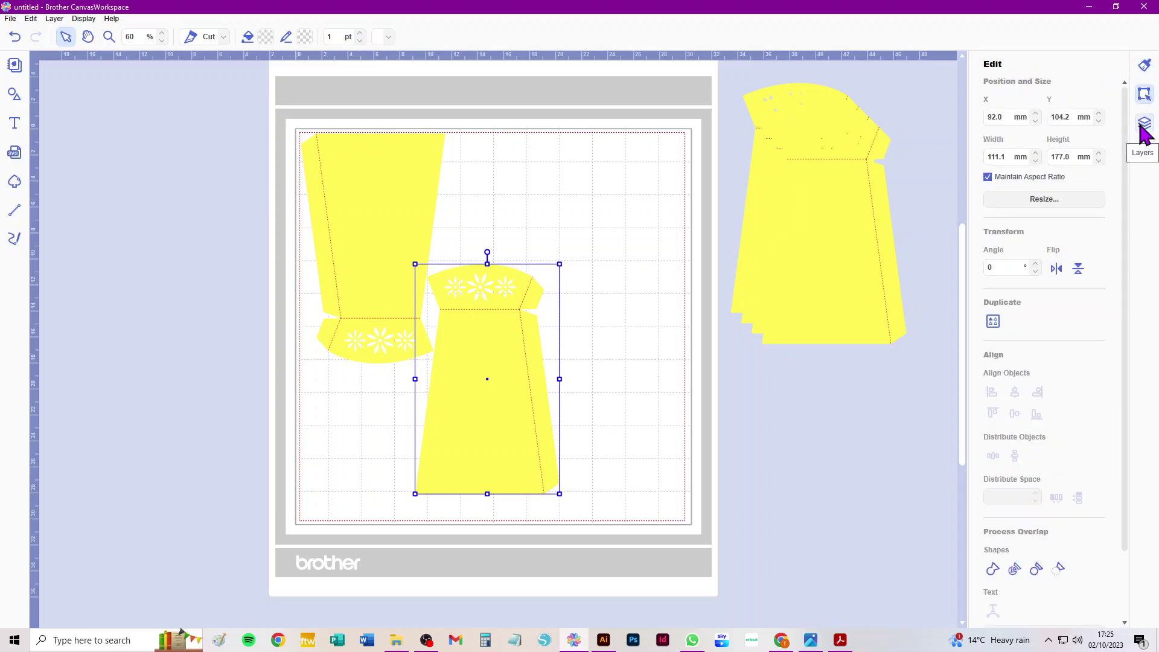
left_click(775, 426)
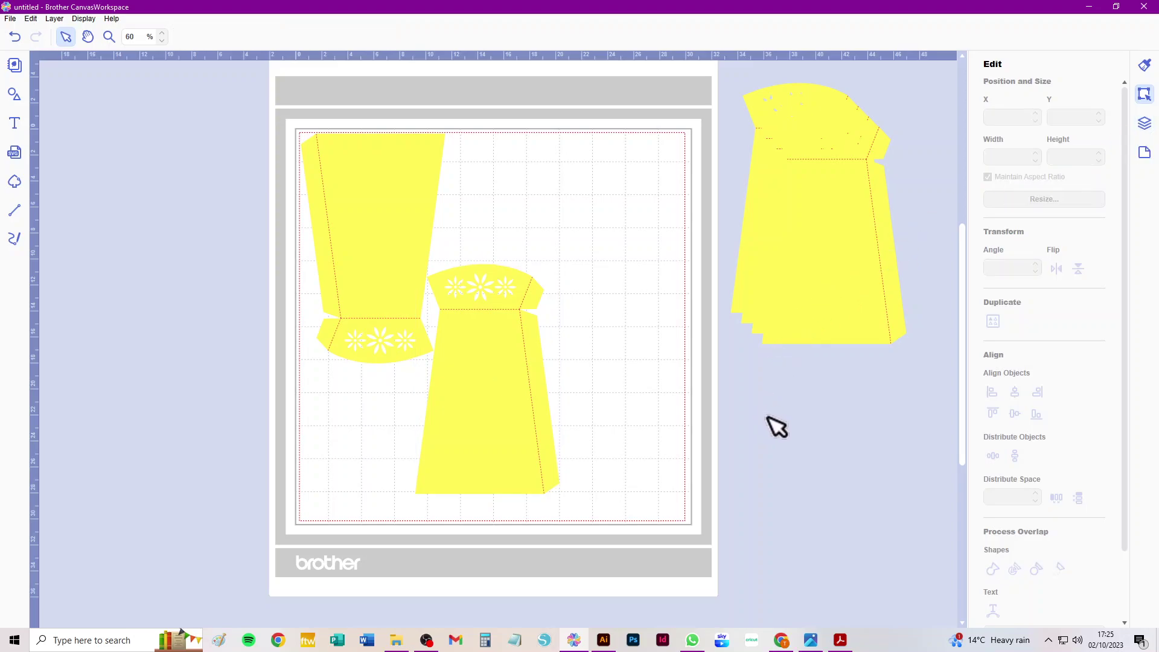
left_click_drag(492, 366, 490, 382)
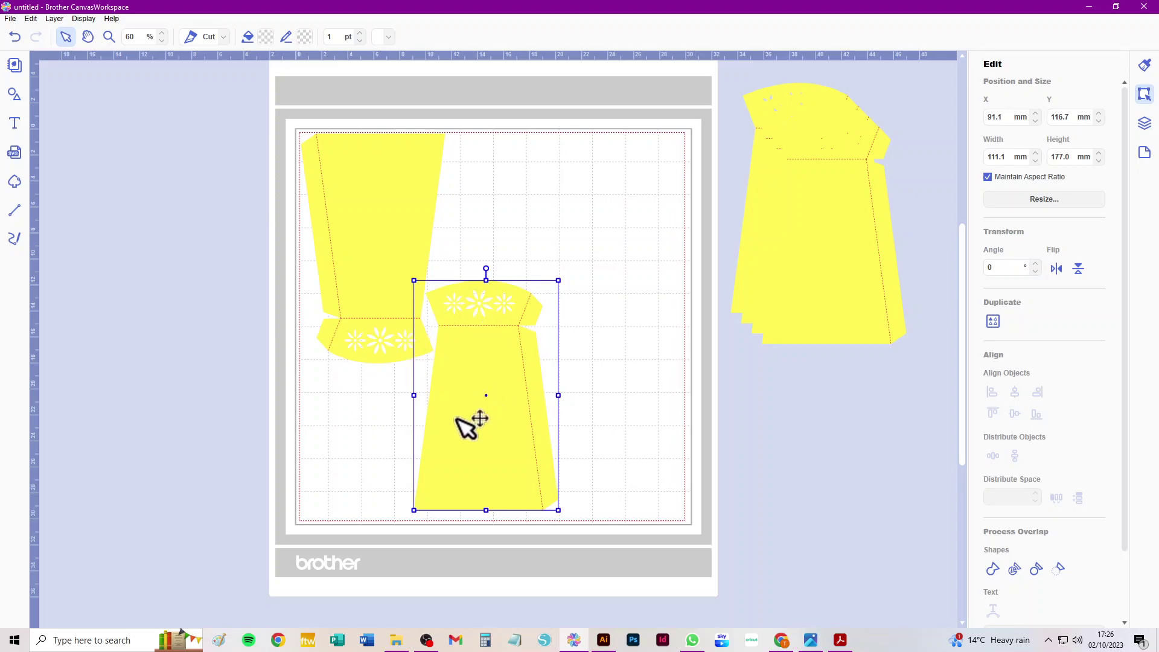
- Delete the spare wall pieces beside the mat and export the two-wall layout as an FCM file named "walls x 2"
left_click_drag(932, 98, 846, 207)
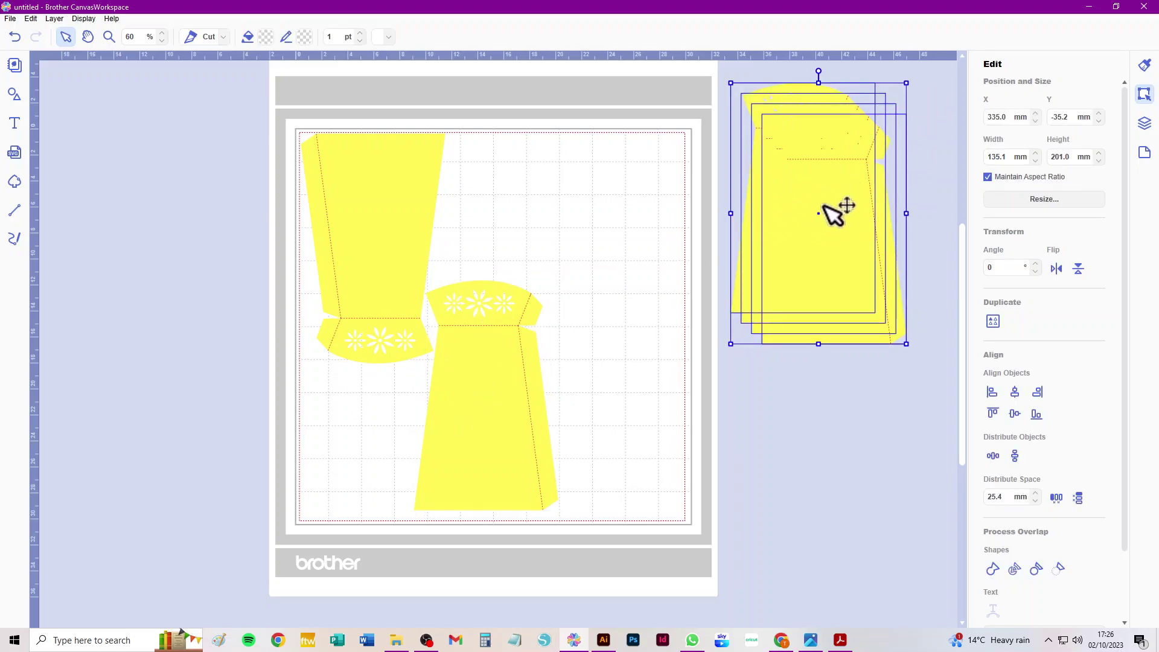
key("Delete")
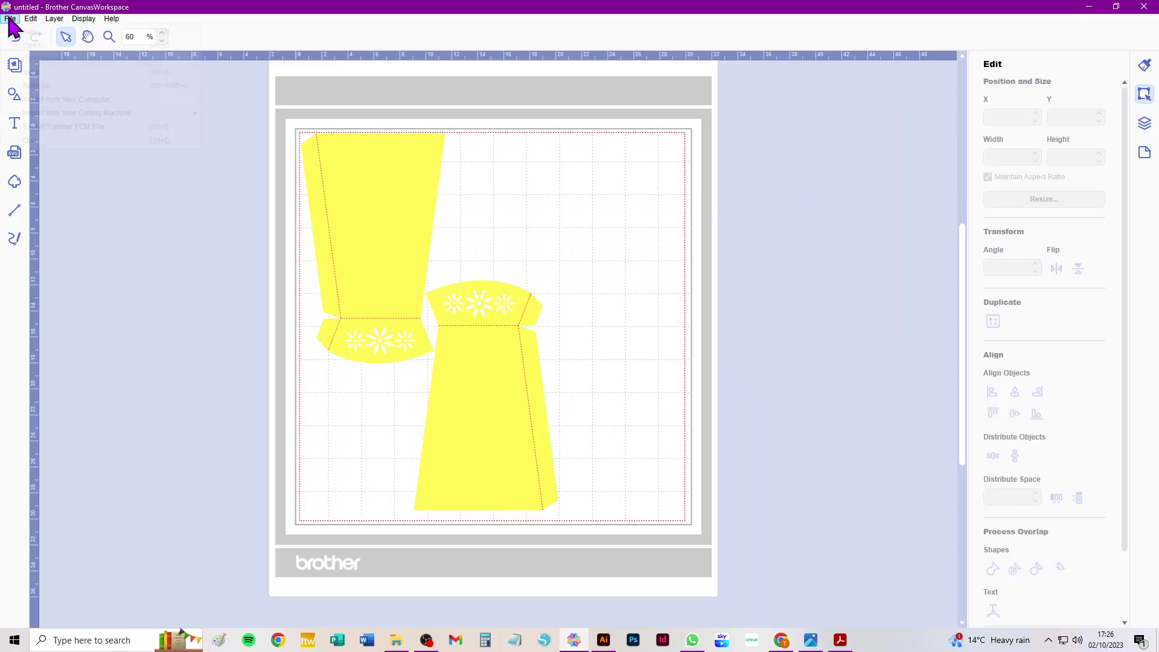
left_click(10, 18)
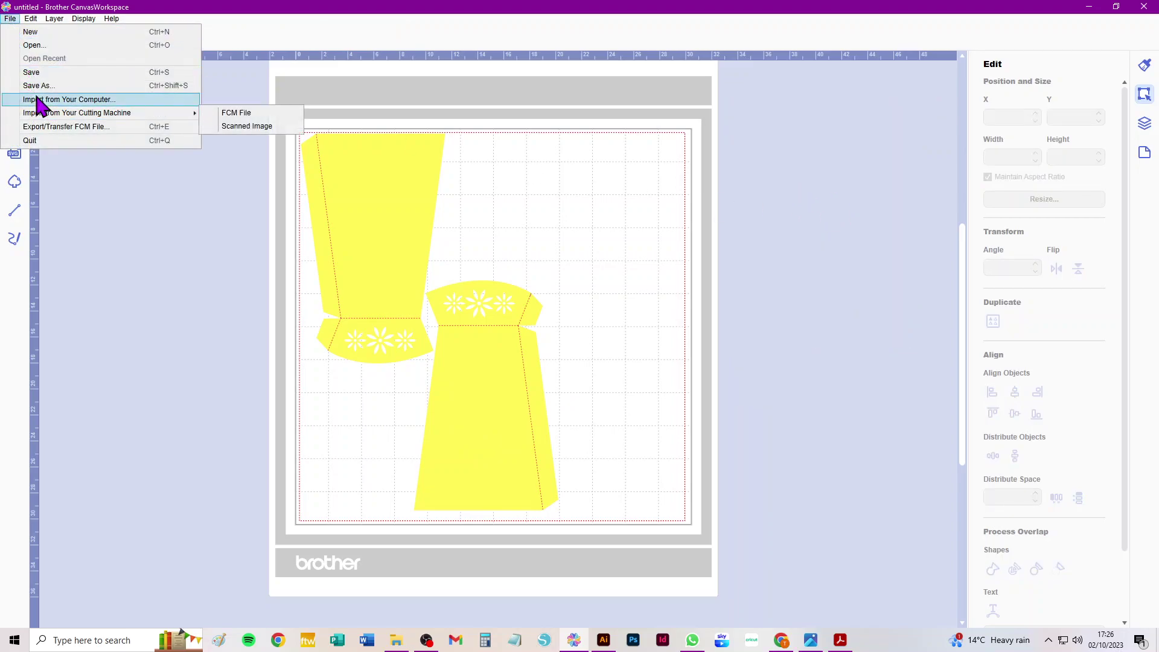
left_click(46, 129)
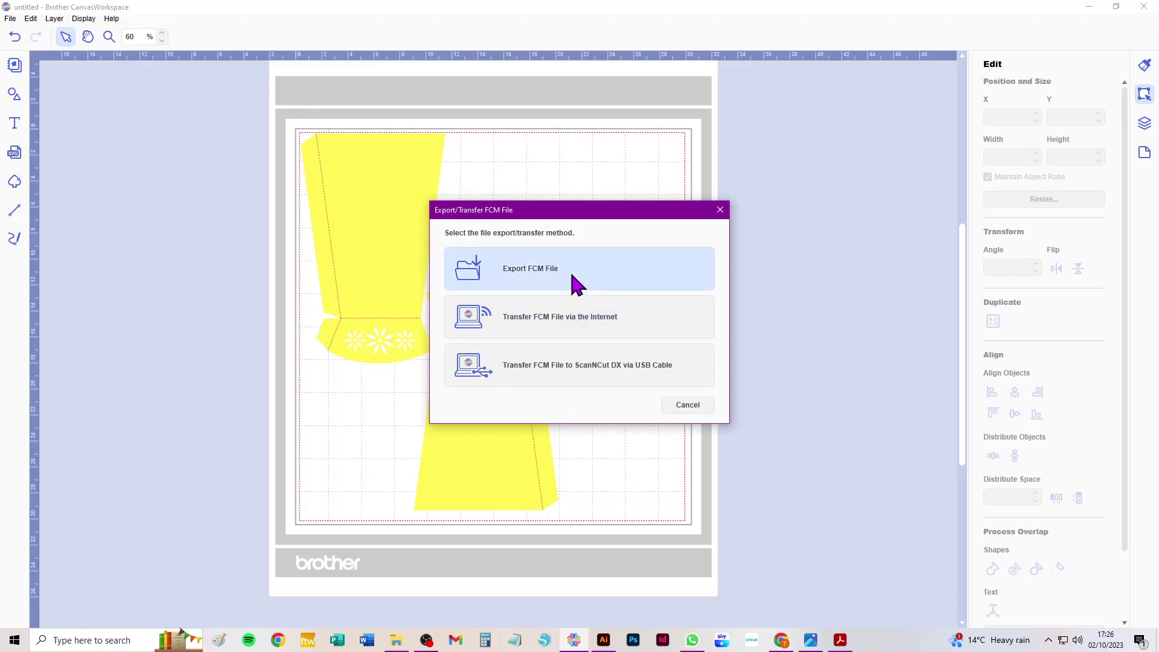
left_click(570, 272)
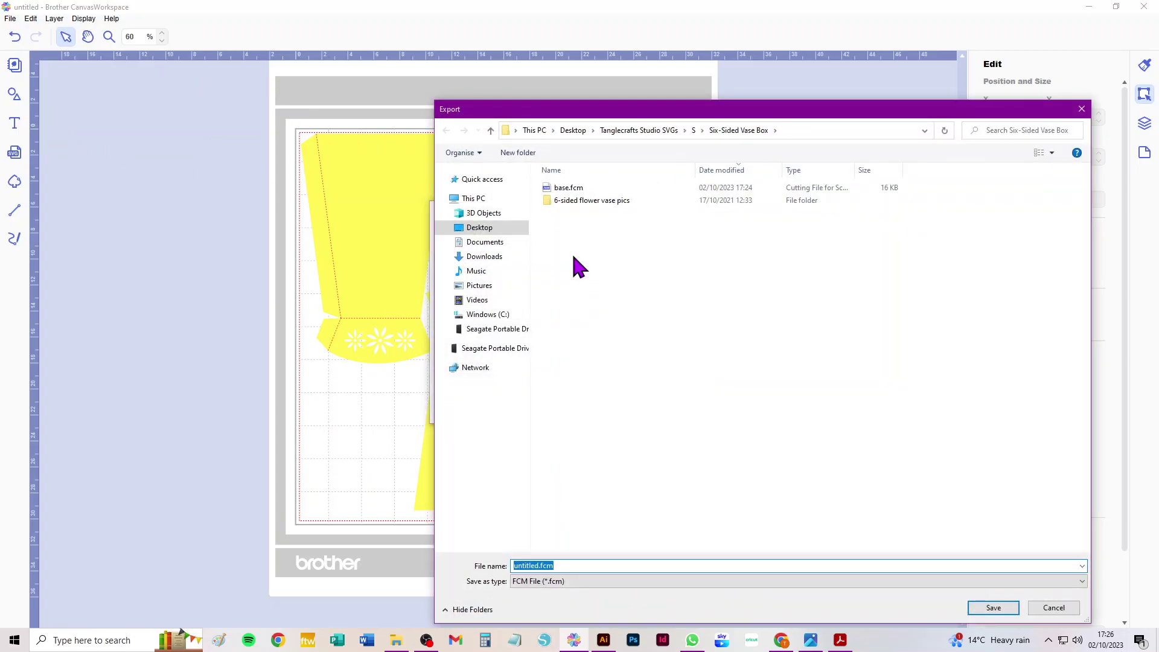
type("walls x 2")
left_click(990, 608)
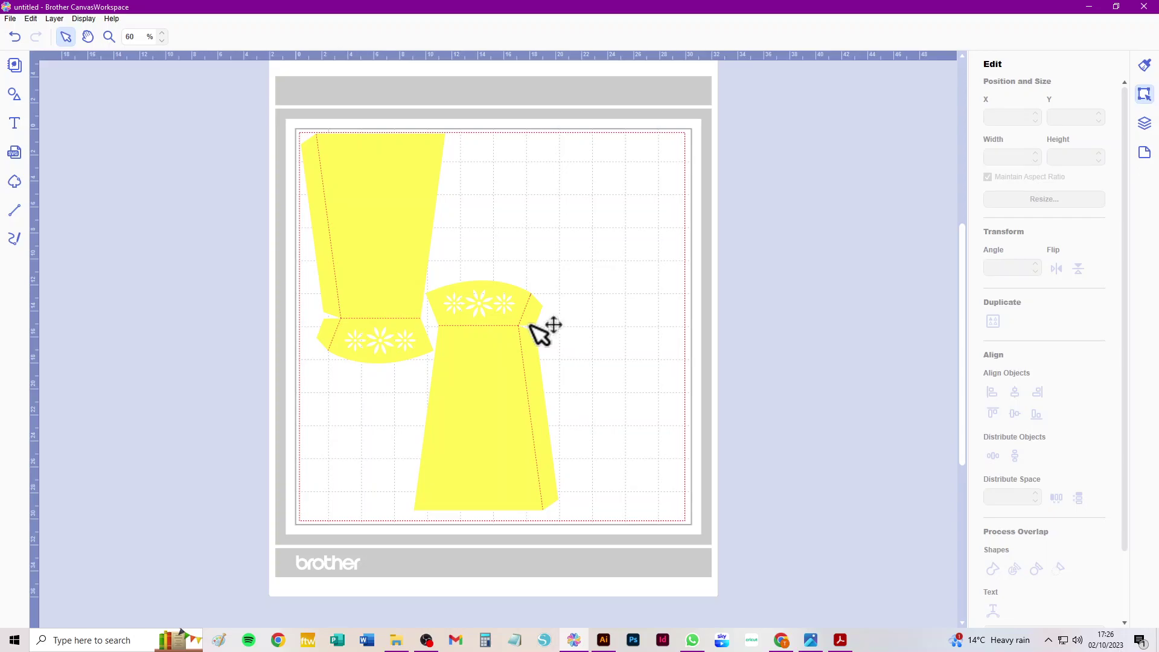
- Clear both wall pieces from the mat and import Six-sided Flower Vase 2.svg
key("ctrl+a")
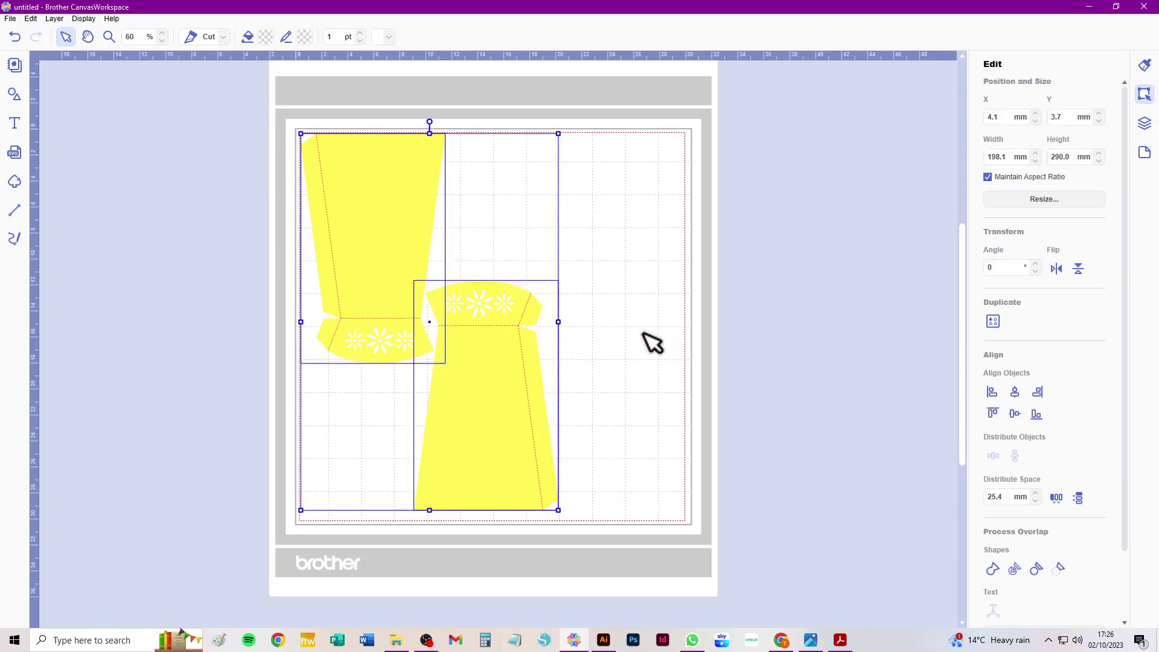
key("Delete")
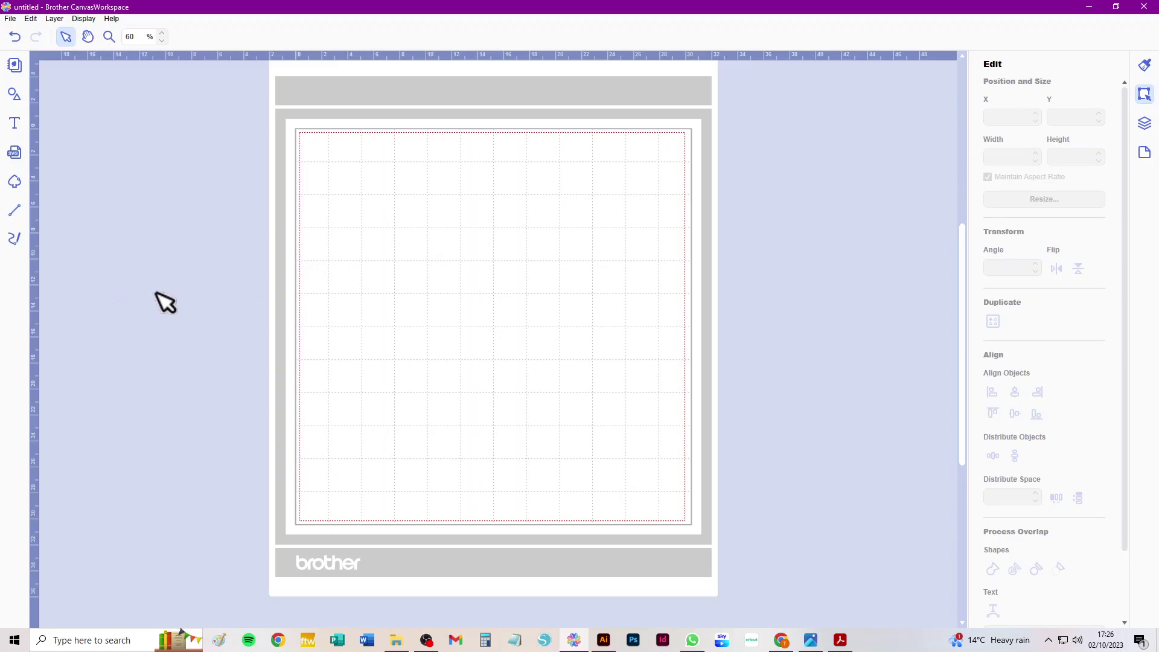
left_click(16, 154)
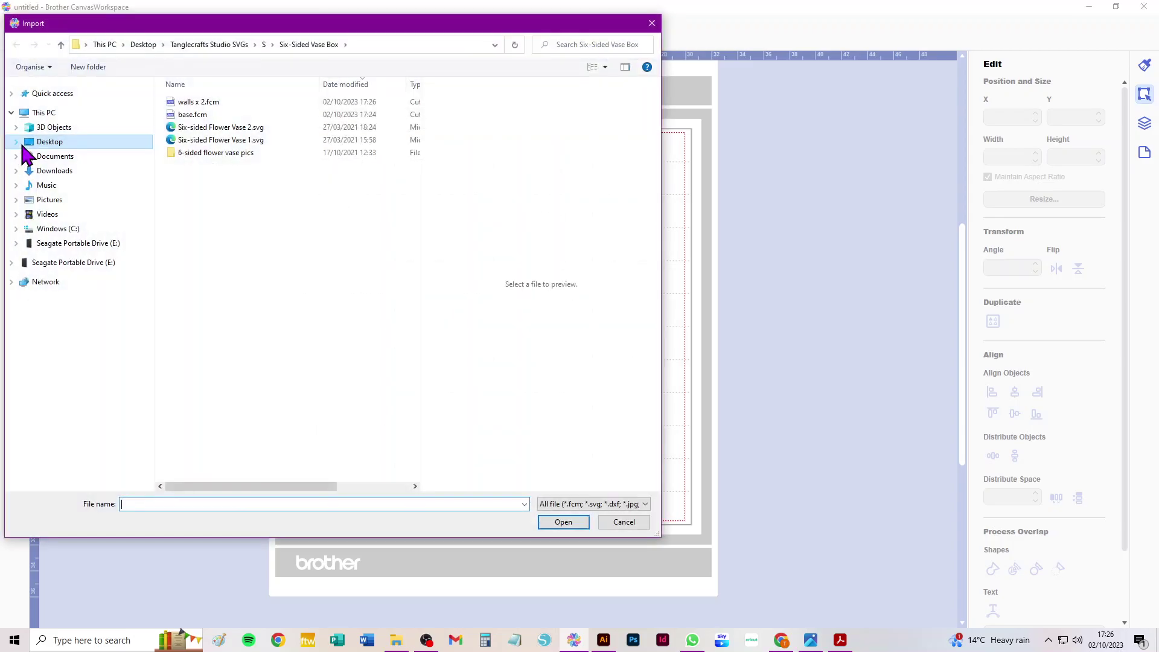
left_click(217, 128)
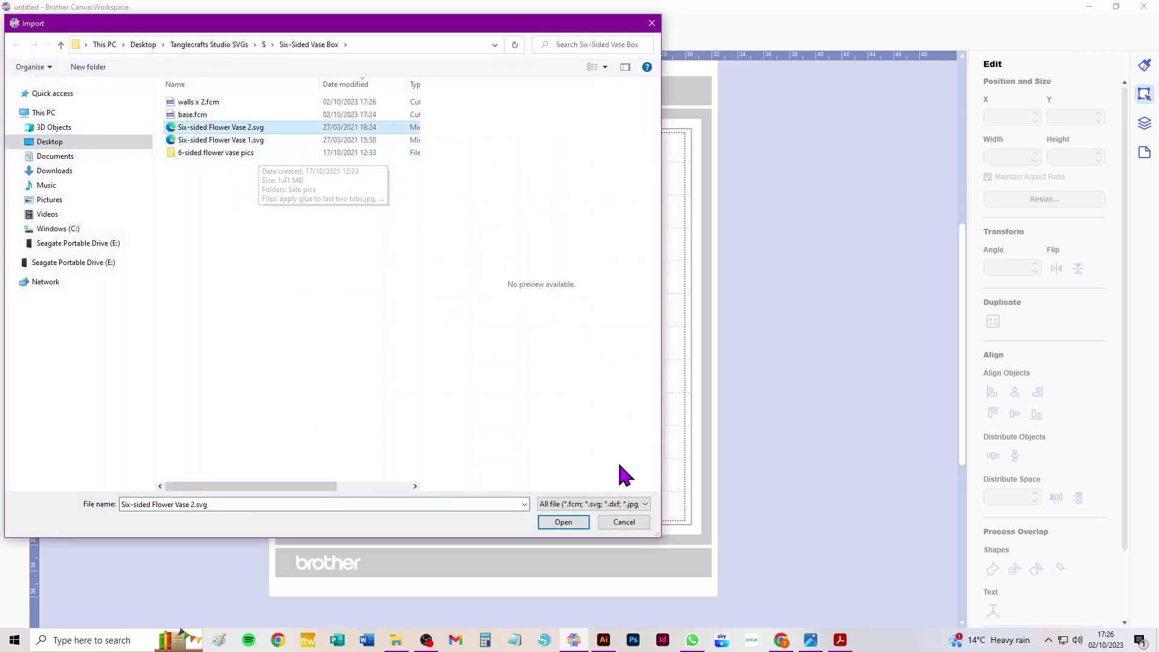
left_click(564, 523)
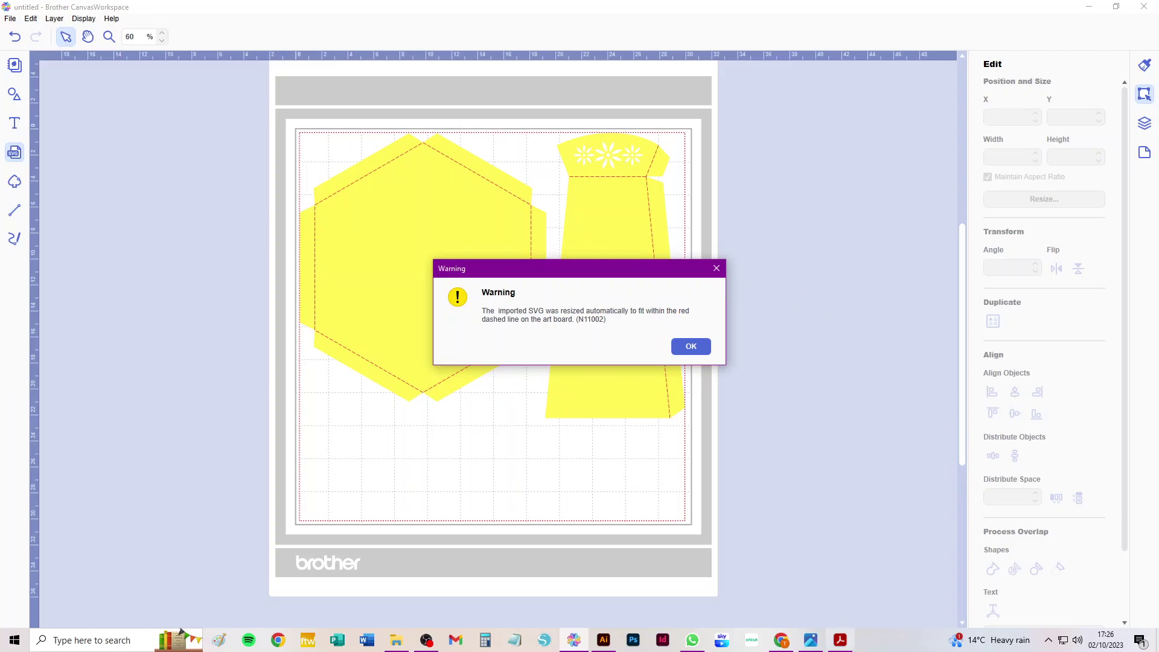
- Check the Vase 2 size in the Acrobat instructions PDF, dismiss the resize warning and set the imported artwork's width to 306 mm, keeping proportions
left_click(840, 642)
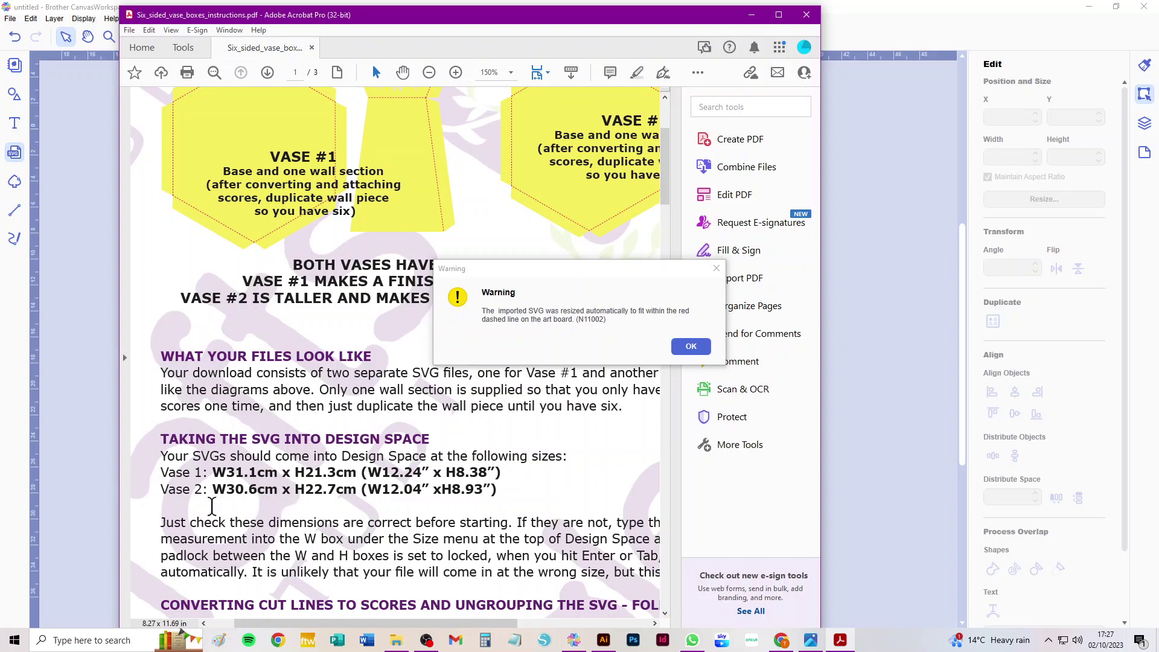
left_click(691, 346)
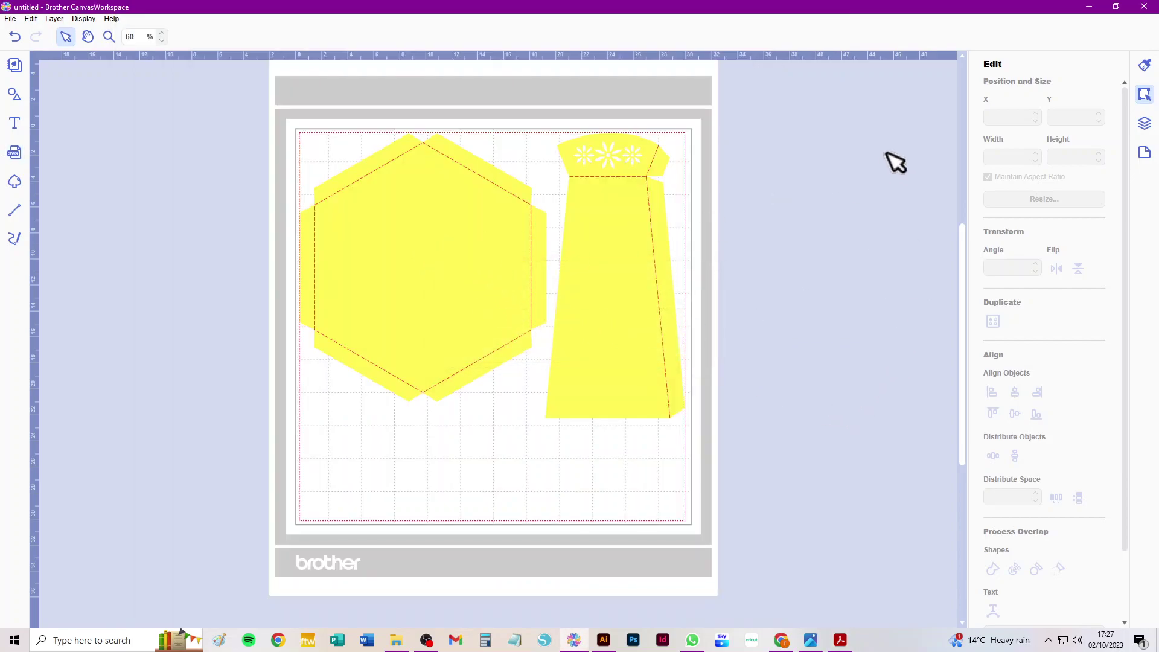
left_click_drag(893, 123, 199, 362)
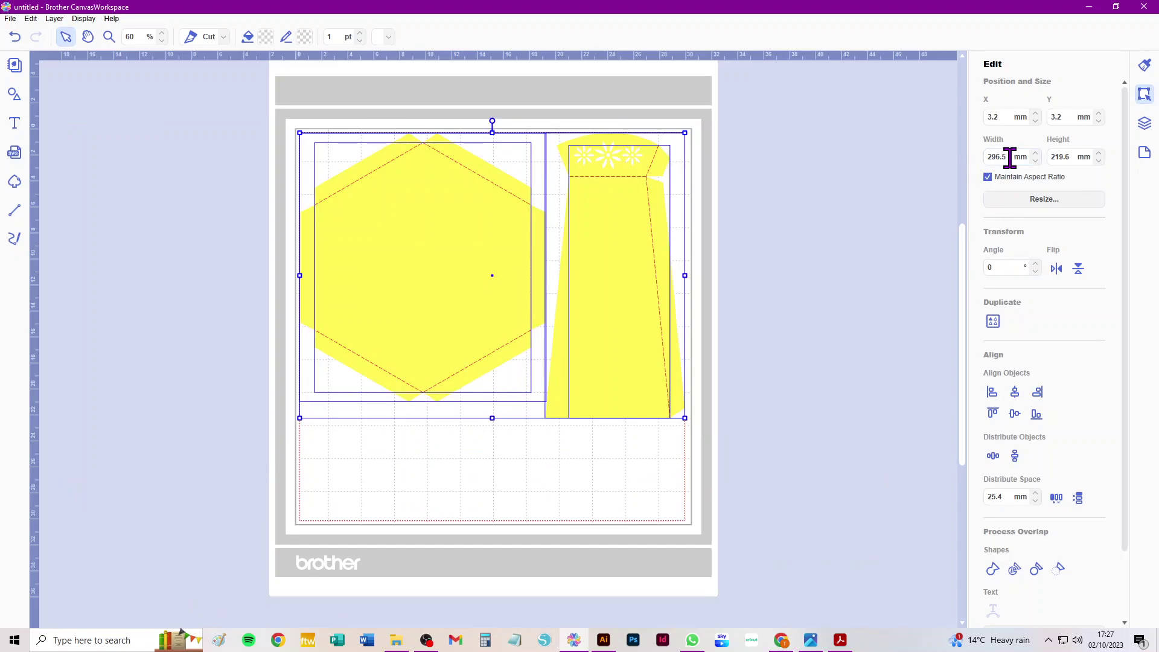
double_click(997, 157)
key("Return")
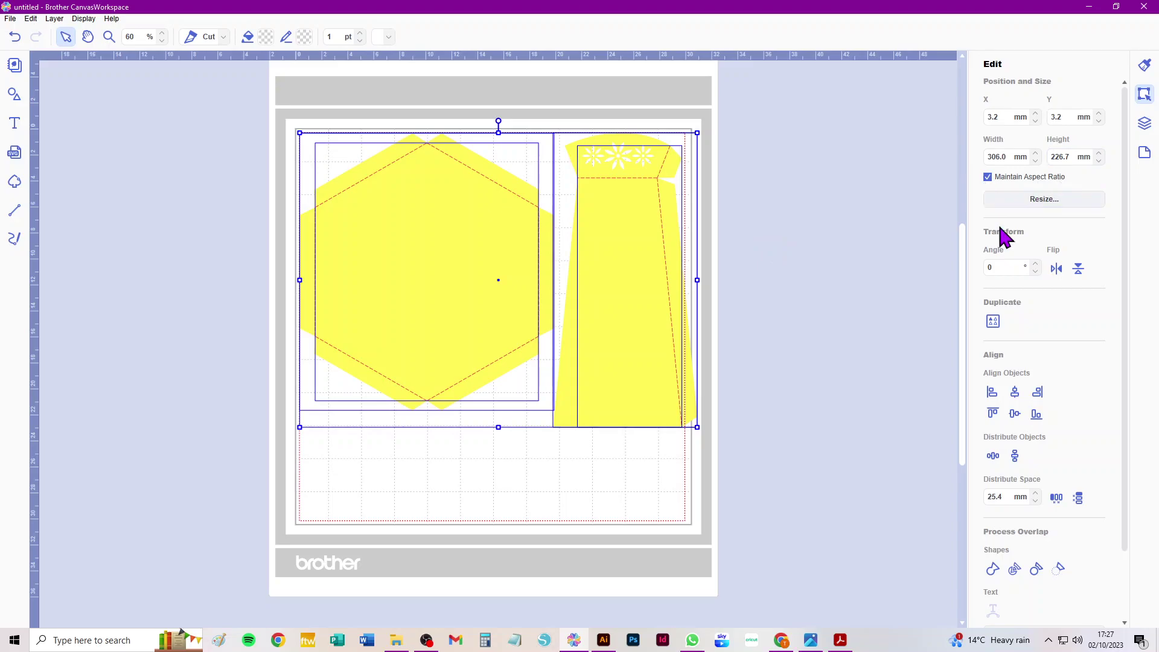
left_click(824, 229)
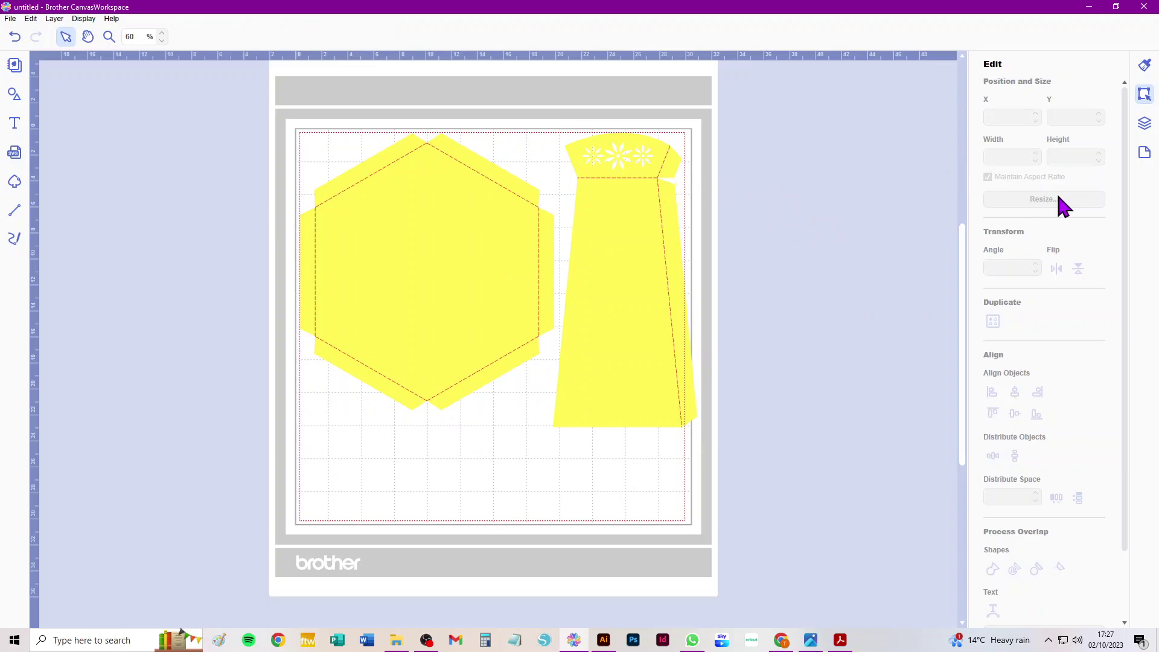
- Change the line style of the hexagonal base's and the wall's fold lines from dashed to dotted, using their layers
left_click(1144, 123)
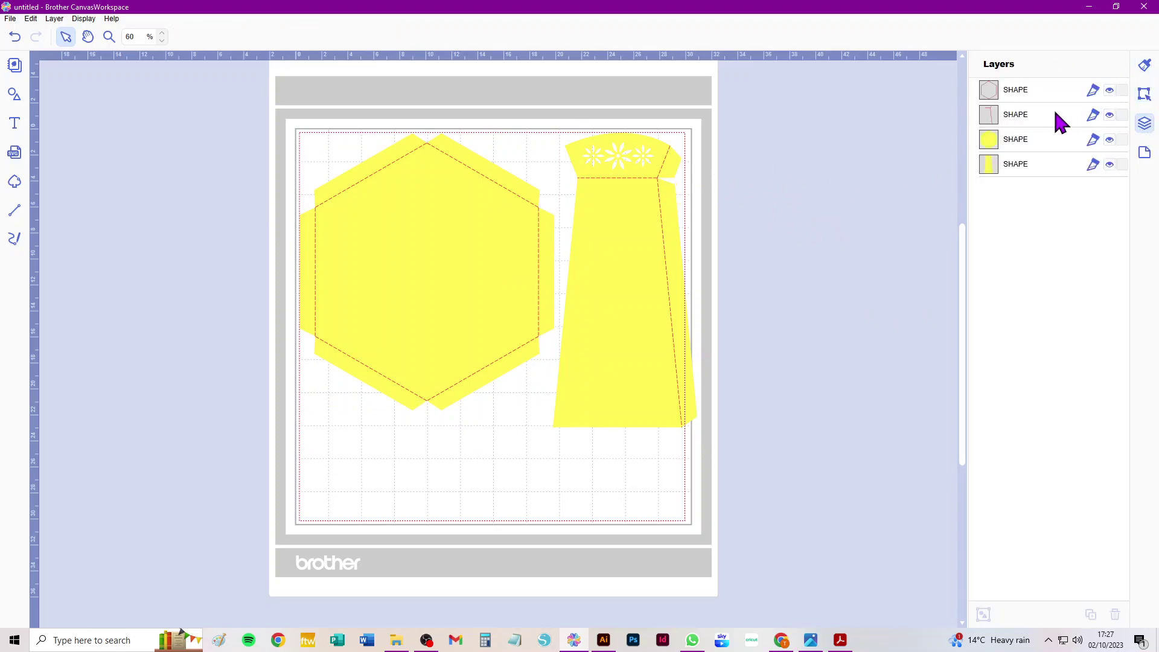
left_click(1014, 91)
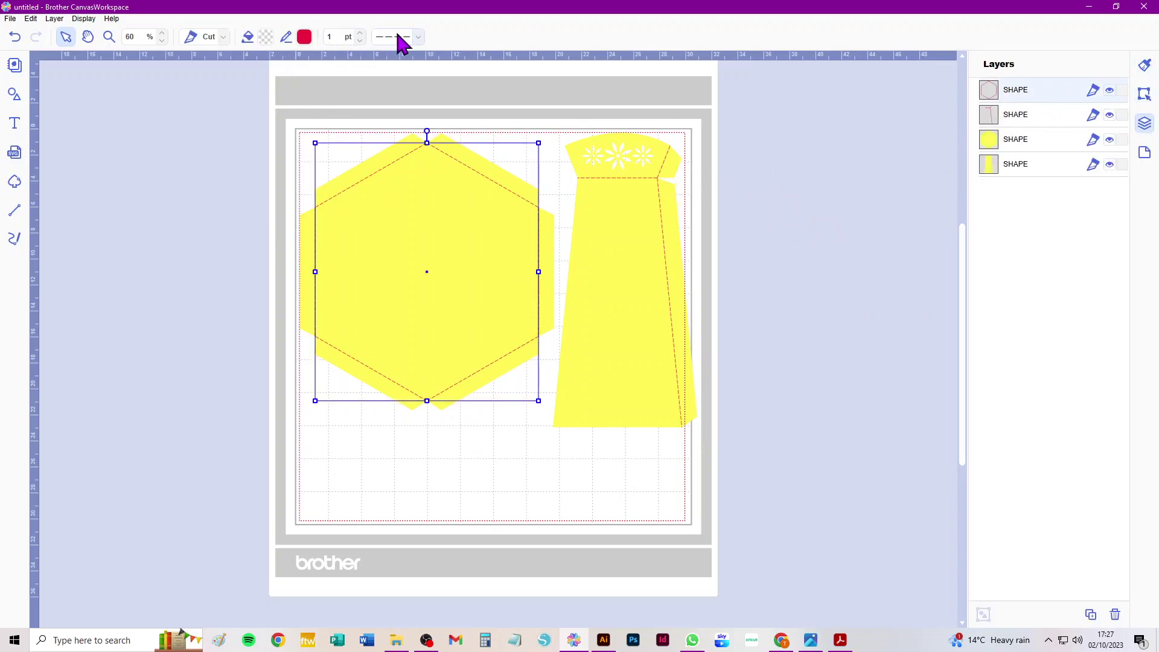
left_click(418, 37)
left_click(403, 63)
left_click(1050, 118)
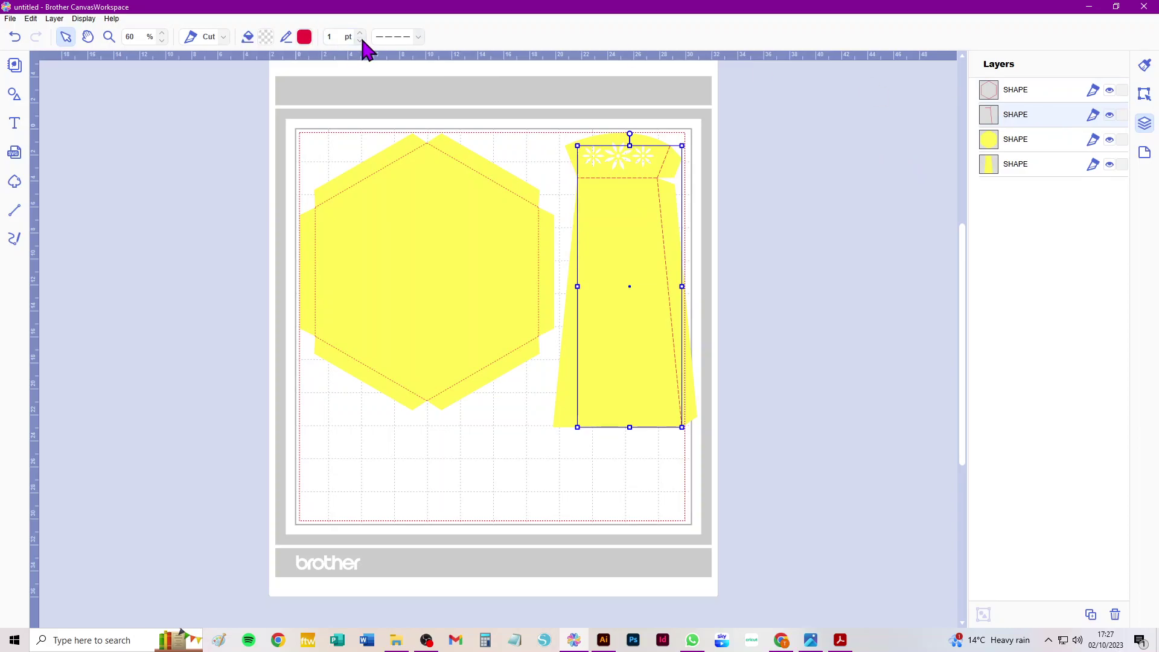
left_click(418, 37)
left_click(414, 68)
left_click_drag(779, 85, 585, 279)
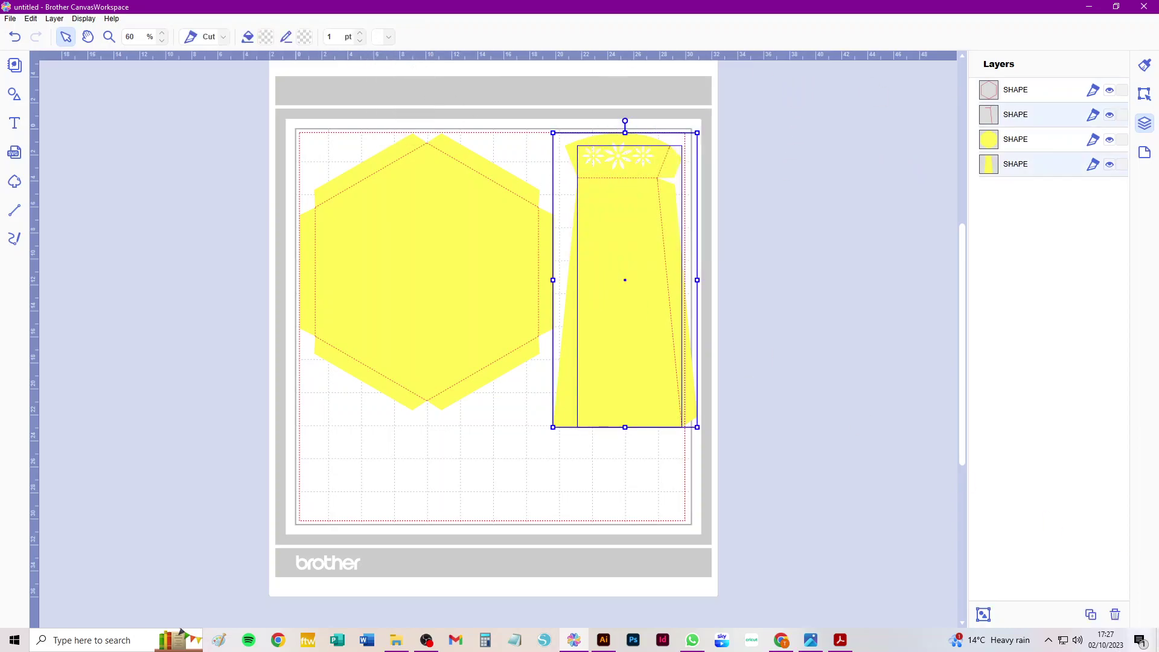
left_click(1091, 615)
left_click(436, 386)
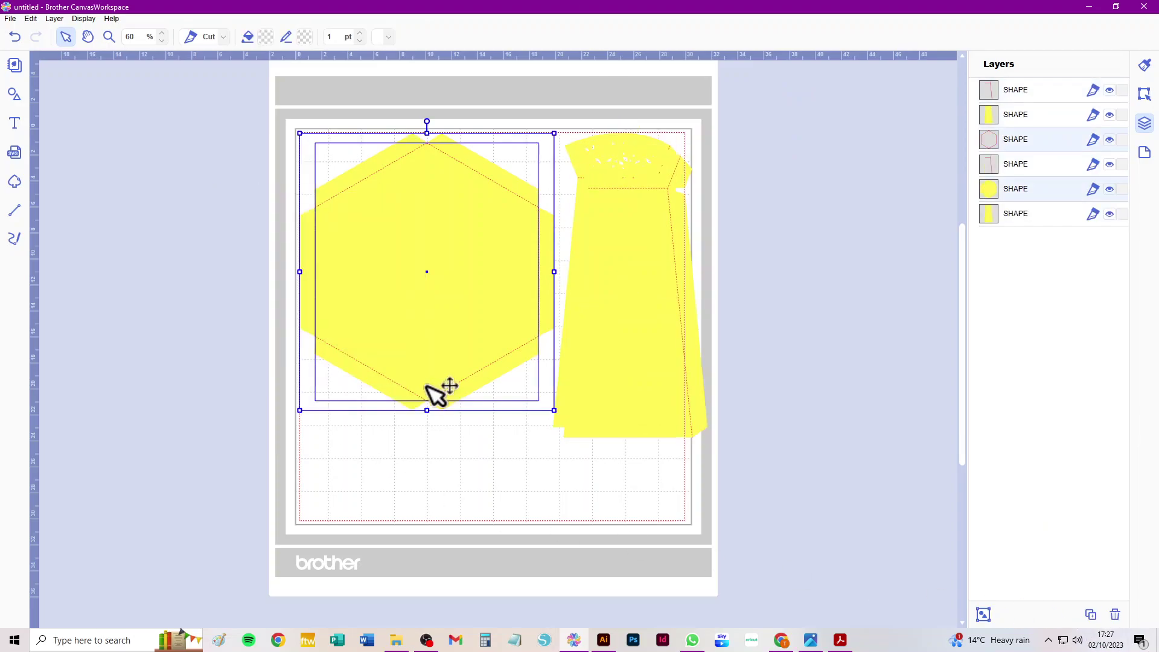
left_click(1091, 614)
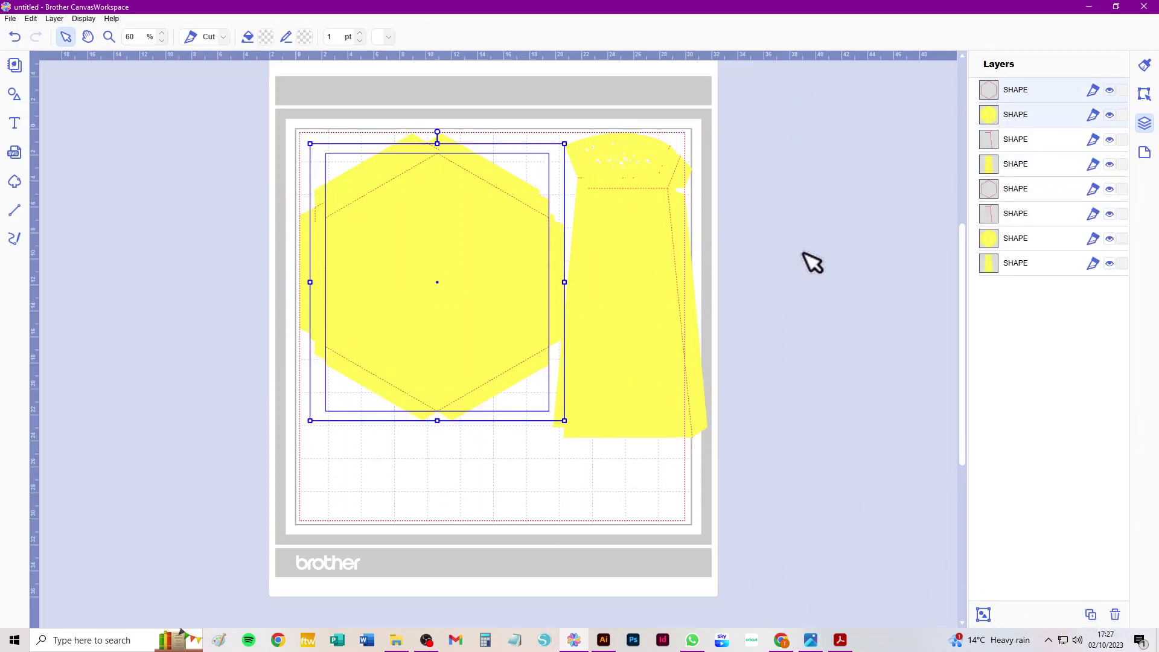
key("Delete")
left_click(637, 247)
key("Delete")
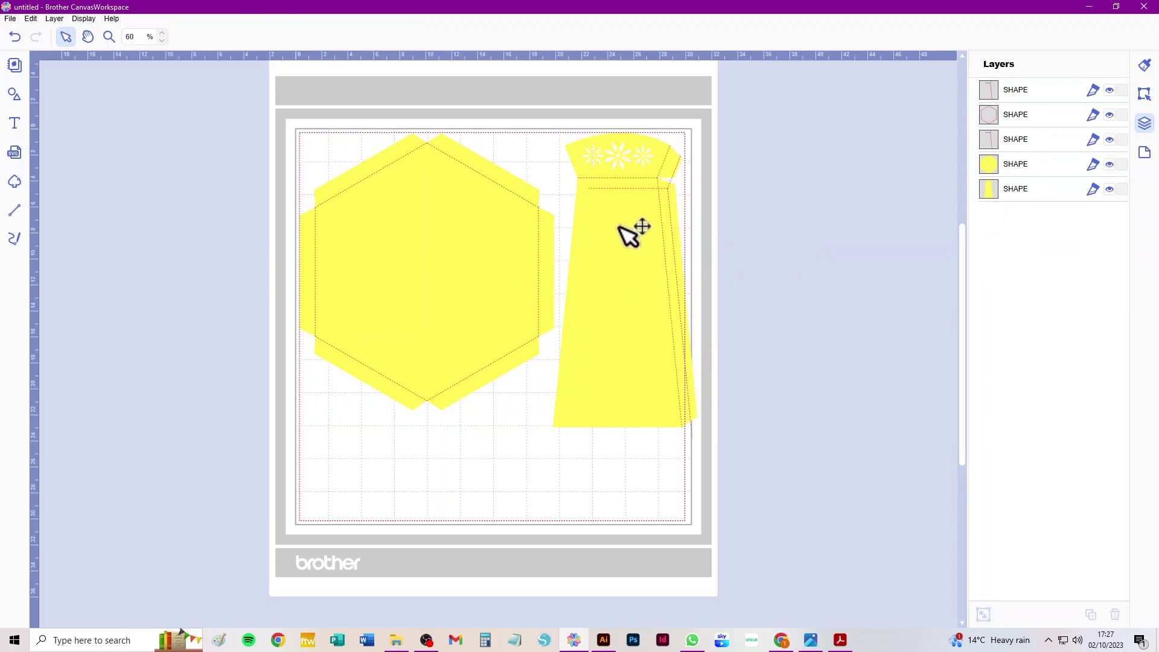
left_click(631, 197)
- Group the wall piece with its fold lines, and group the hexagonal base with its fold lines separately
left_click_drag(722, 147, 624, 262)
left_click(983, 614)
left_click_drag(149, 186, 440, 411)
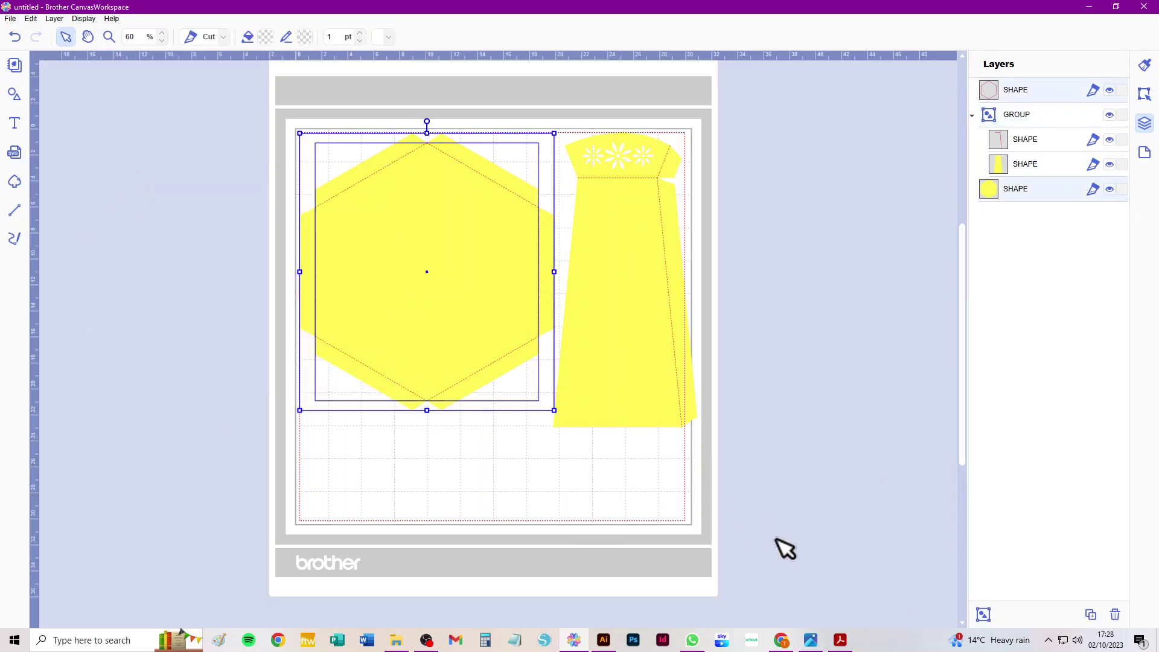
left_click(984, 615)
left_click(782, 249)
- Remove the wall group and export the hexagonal base alone as an FCM file named "base vase"
left_click_drag(650, 275, 635, 358)
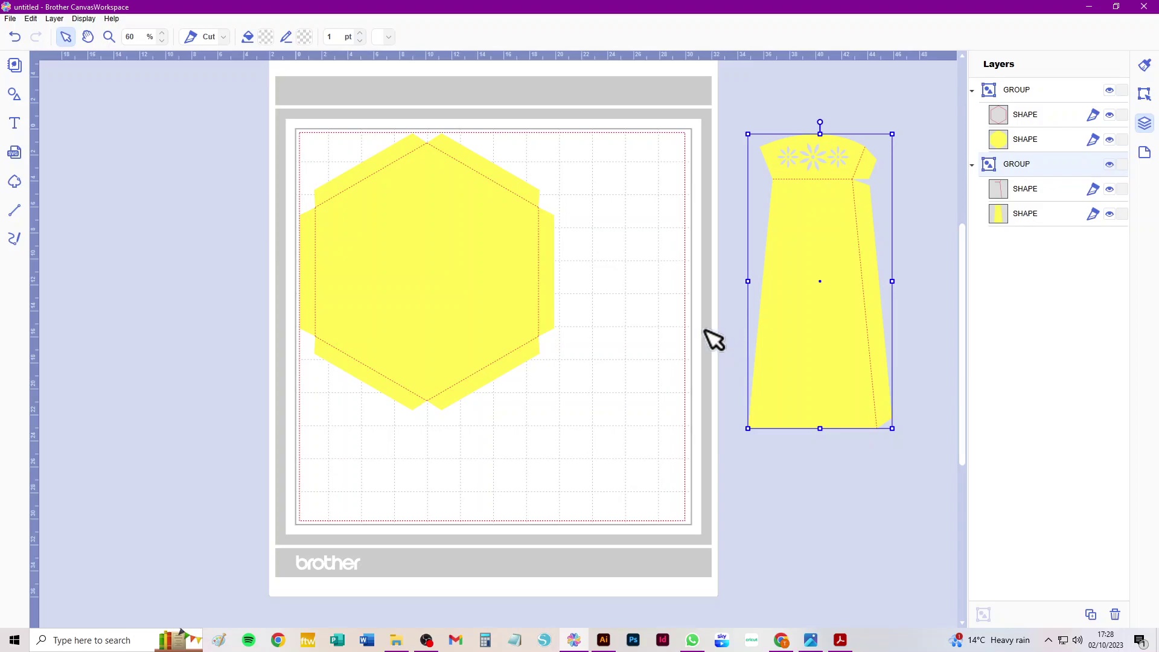
key("Delete")
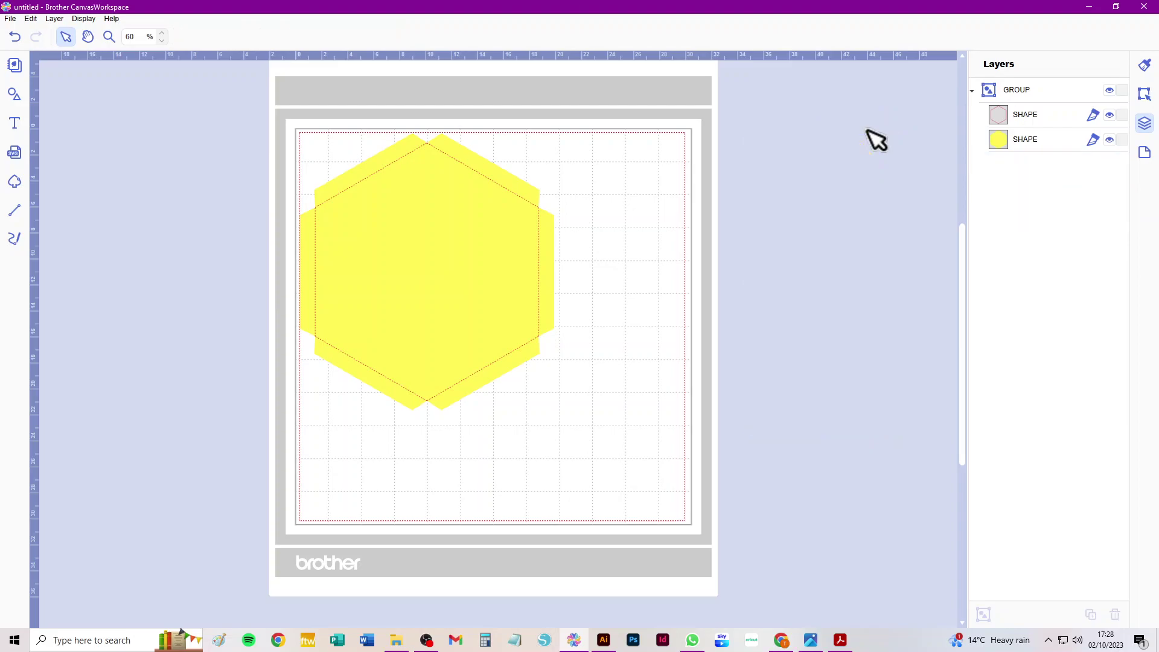
left_click(11, 18)
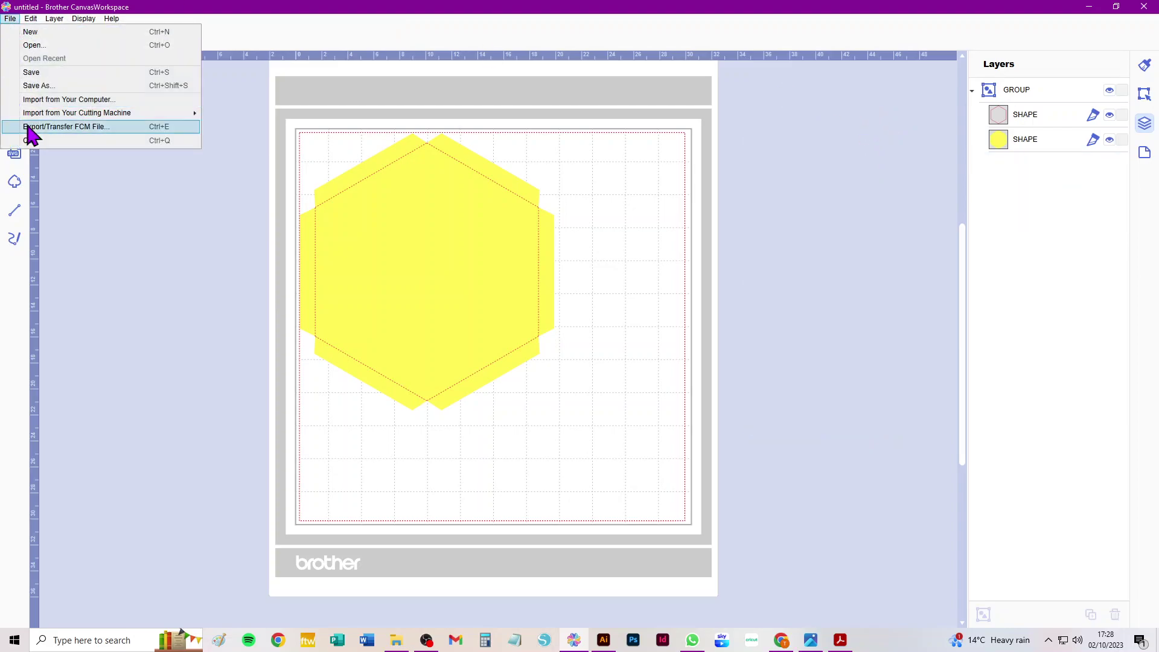
left_click(67, 126)
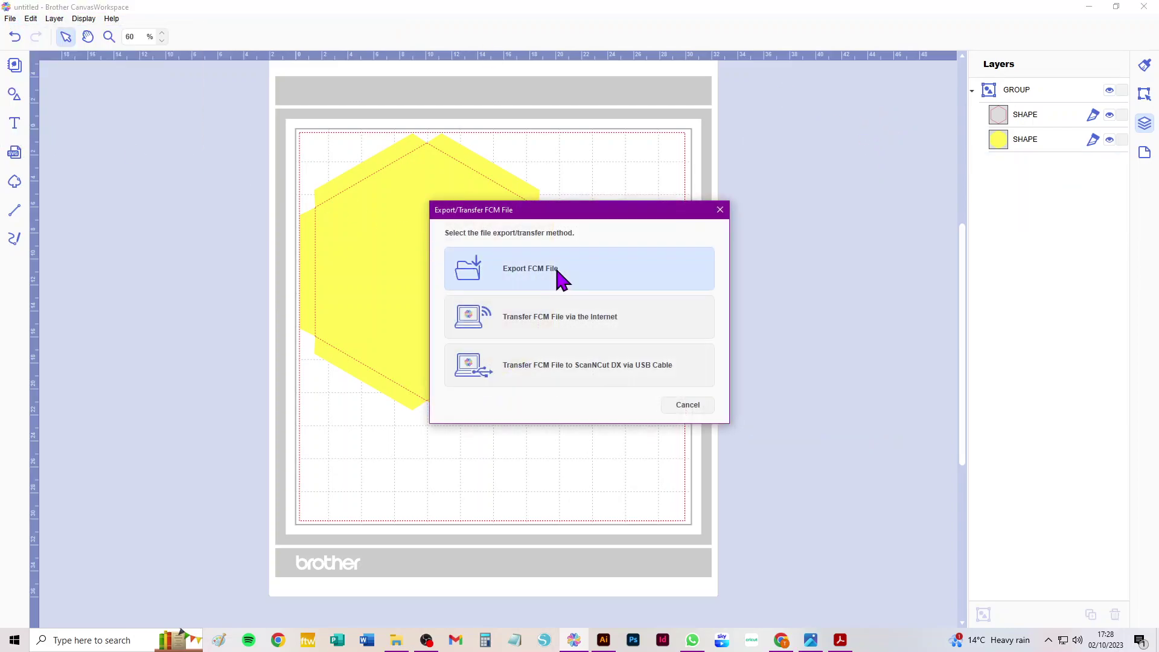
left_click(559, 271)
type("base")
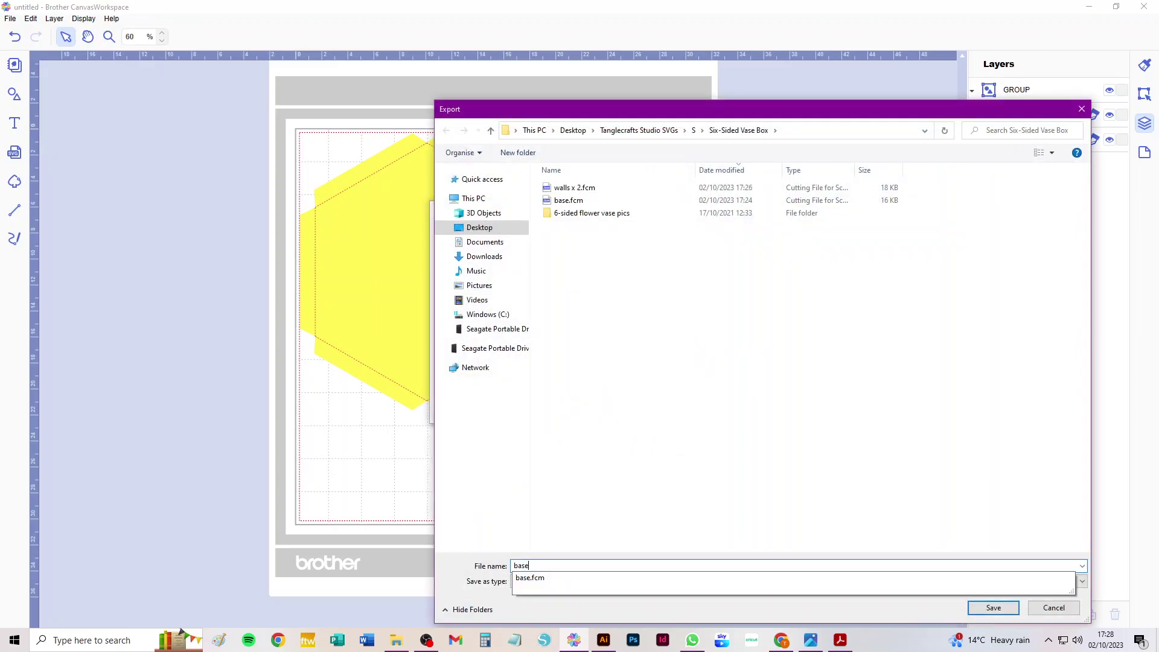
type(" vase")
key("Return")
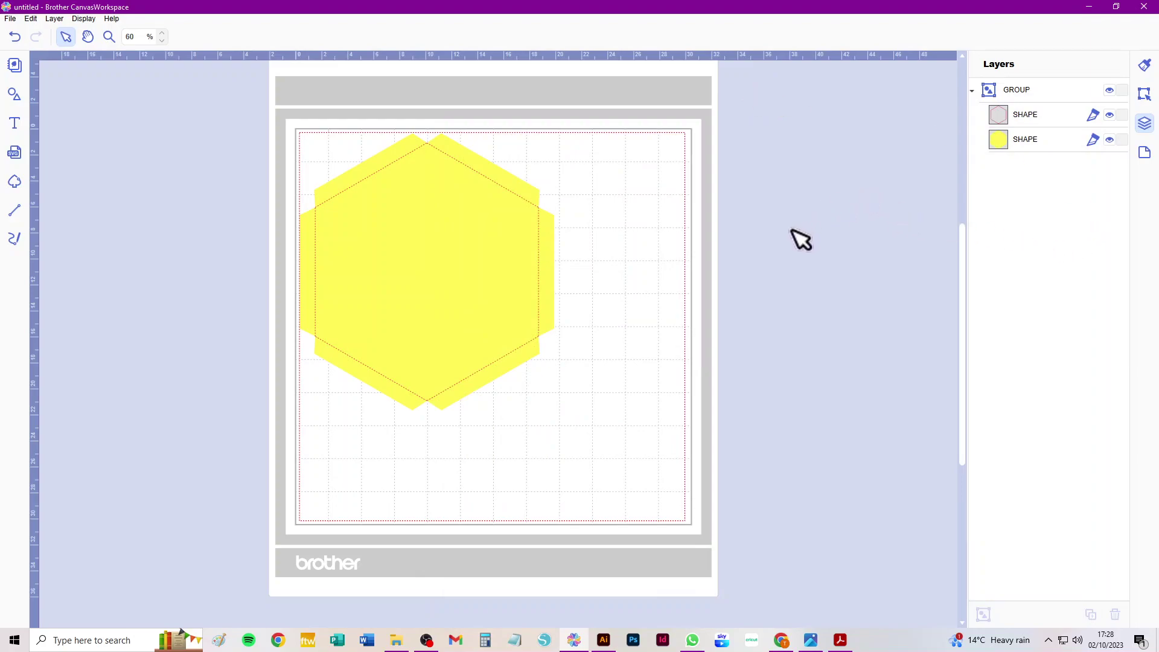
- Undo the deletion of the wall group and delete the hexagonal base group instead
key("ctrl+z")
left_click(467, 224)
left_click_drag(168, 176, 393, 362)
key("Delete")
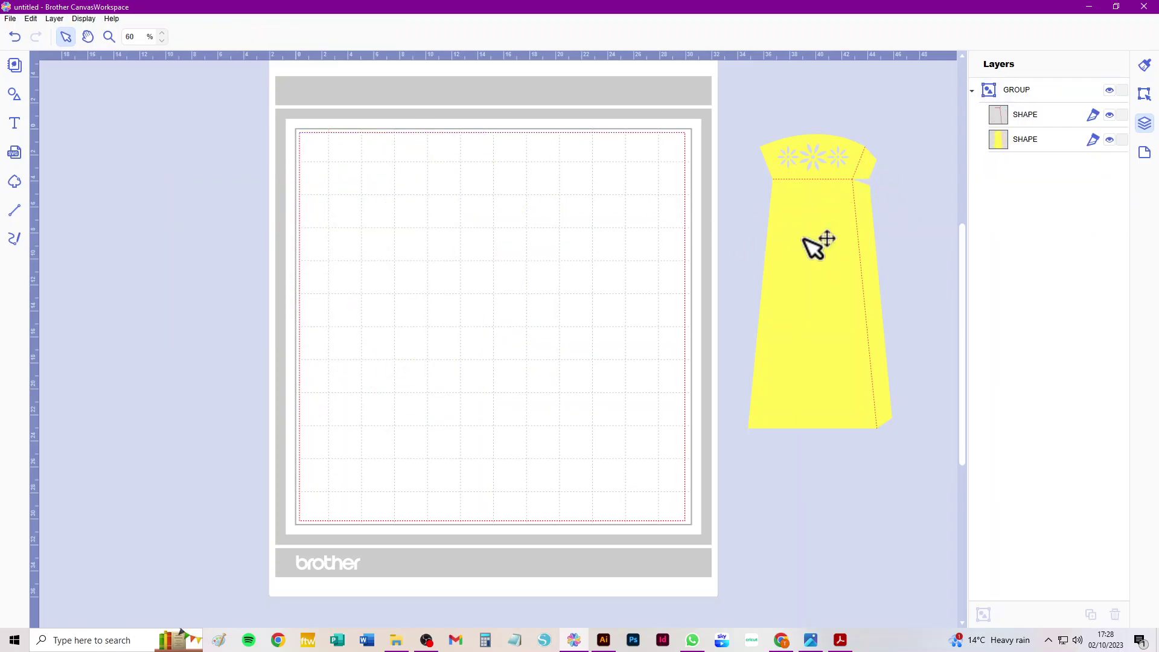
- Place the wall piece in the mat's upper-left corner and nest a duplicate, turned upside down, beside it at the mat's lower edge
left_click_drag(828, 210, 387, 213)
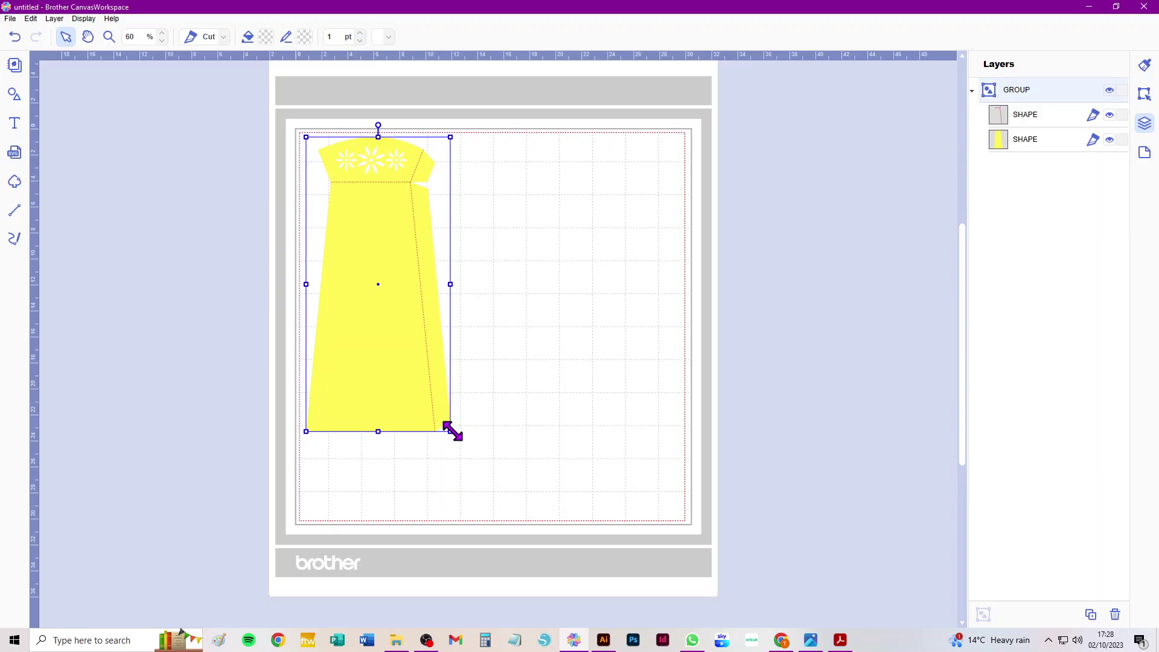
key("ctrl+d")
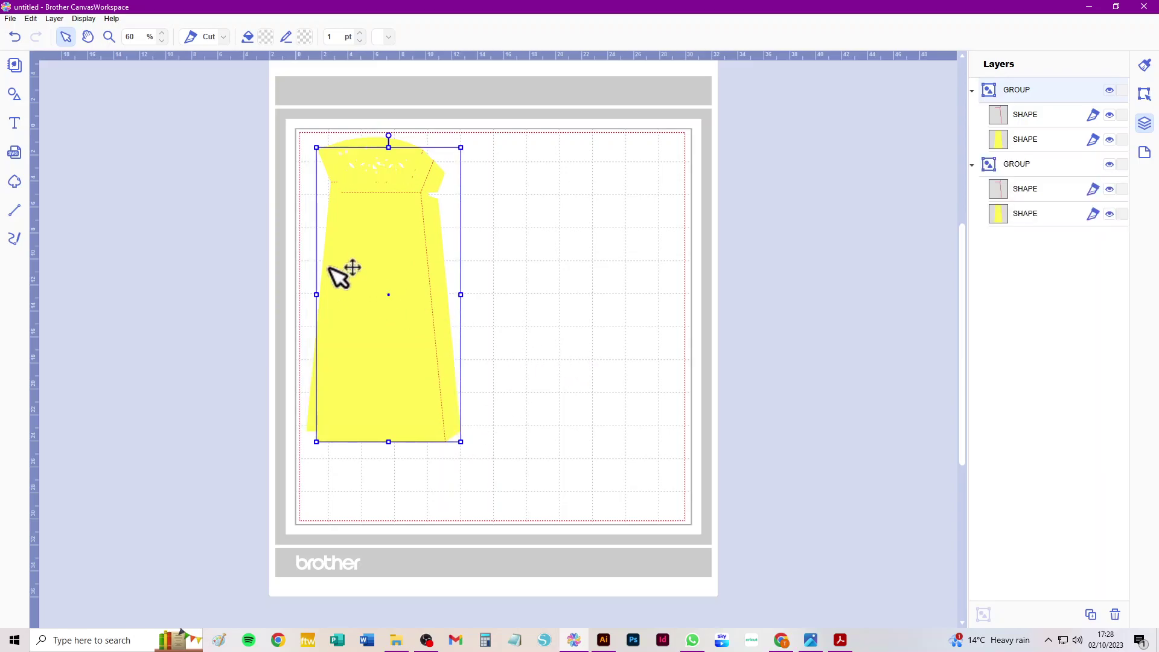
left_click_drag(339, 278, 504, 277)
left_click_drag(541, 172, 535, 424)
left_click_drag(518, 315, 508, 334)
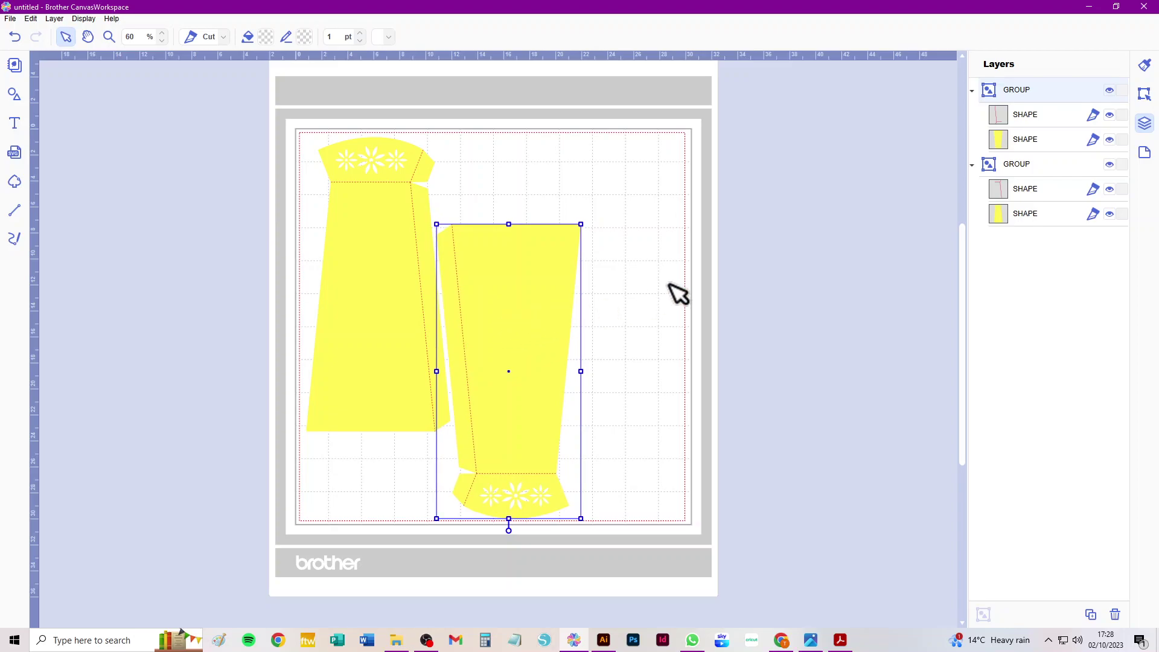
- Try a third copy of the wall piece off the mat's right edge, and remove that extra copy
left_click(367, 279)
key("ctrl+d")
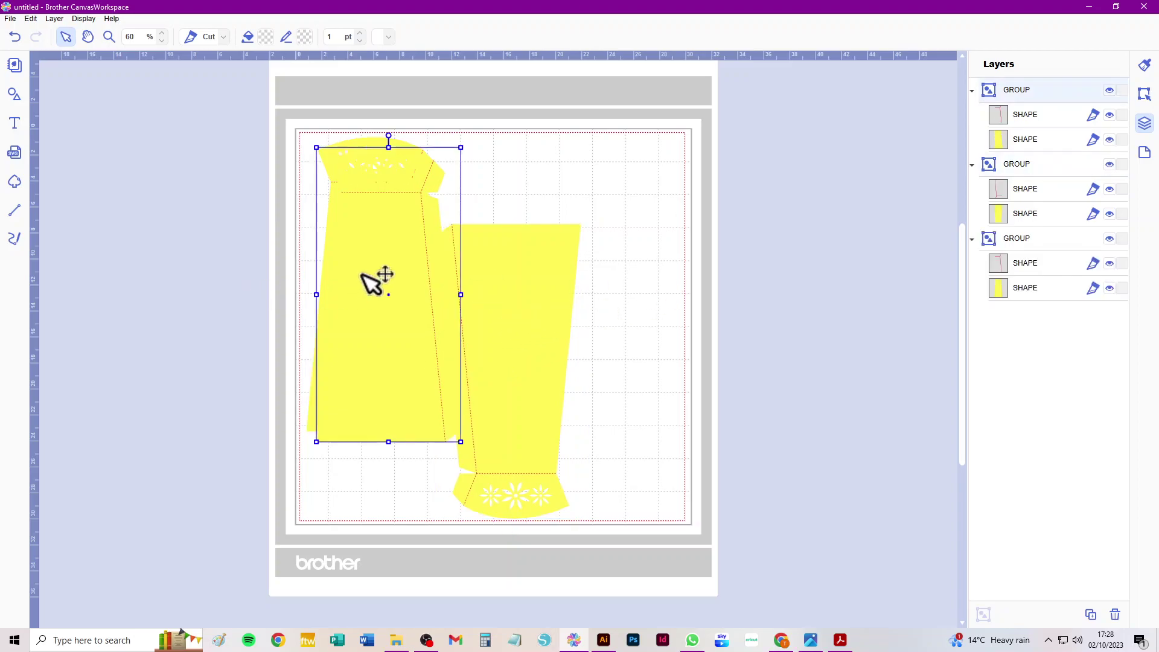
left_click_drag(348, 361, 738, 384)
key("Delete")
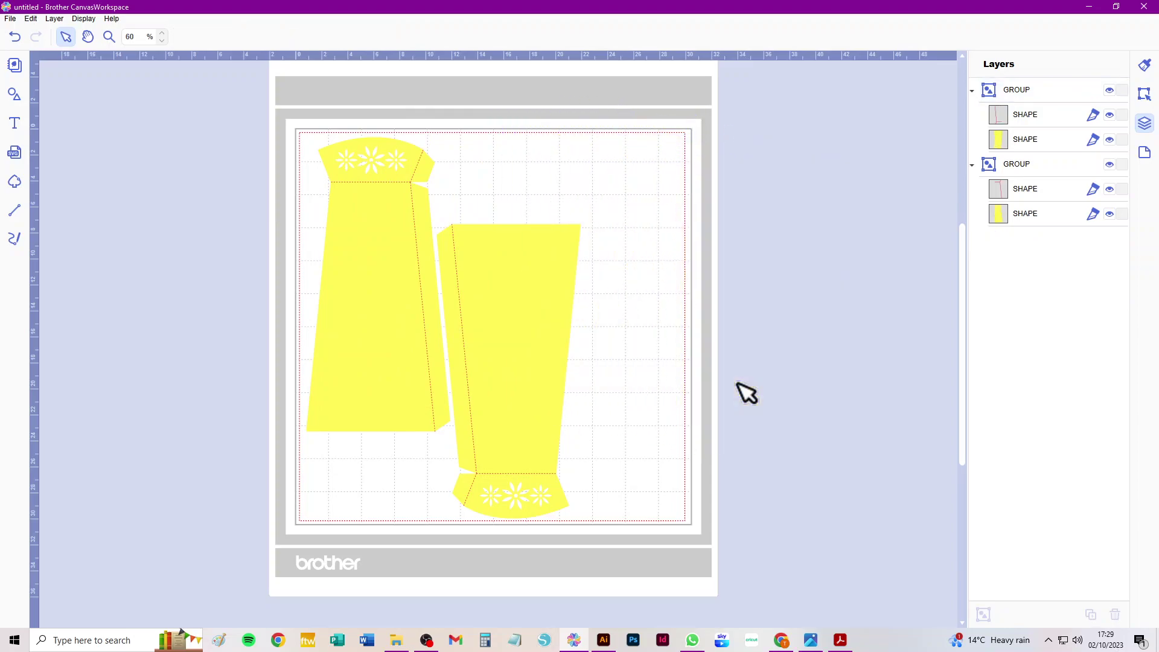
- Delete the upside-down duplicate so that only the upright wall piece is left on the mat
left_click_drag(531, 326, 552, 326)
key("Delete")
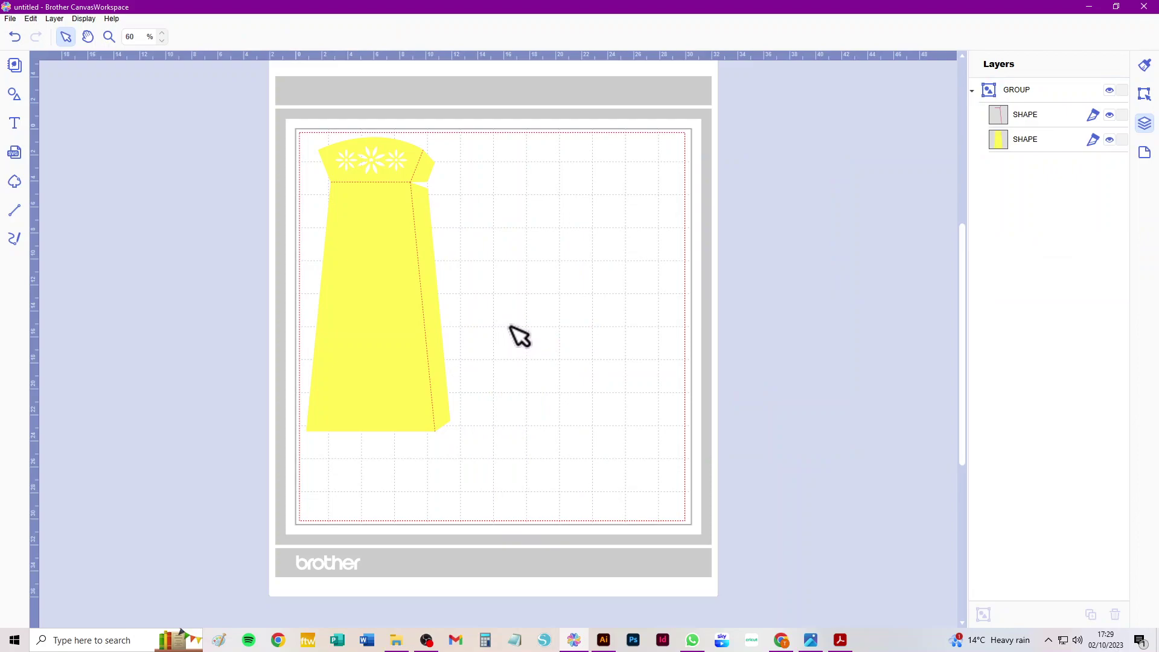
key("ctrl+z")
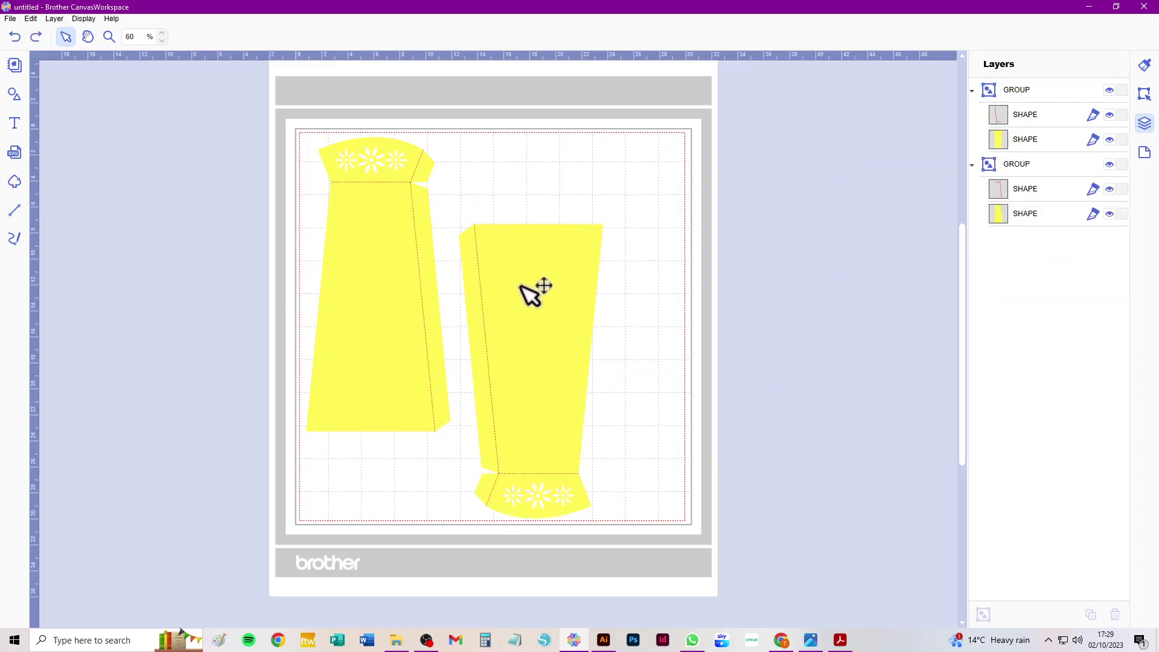
left_click(551, 280)
key("Delete")
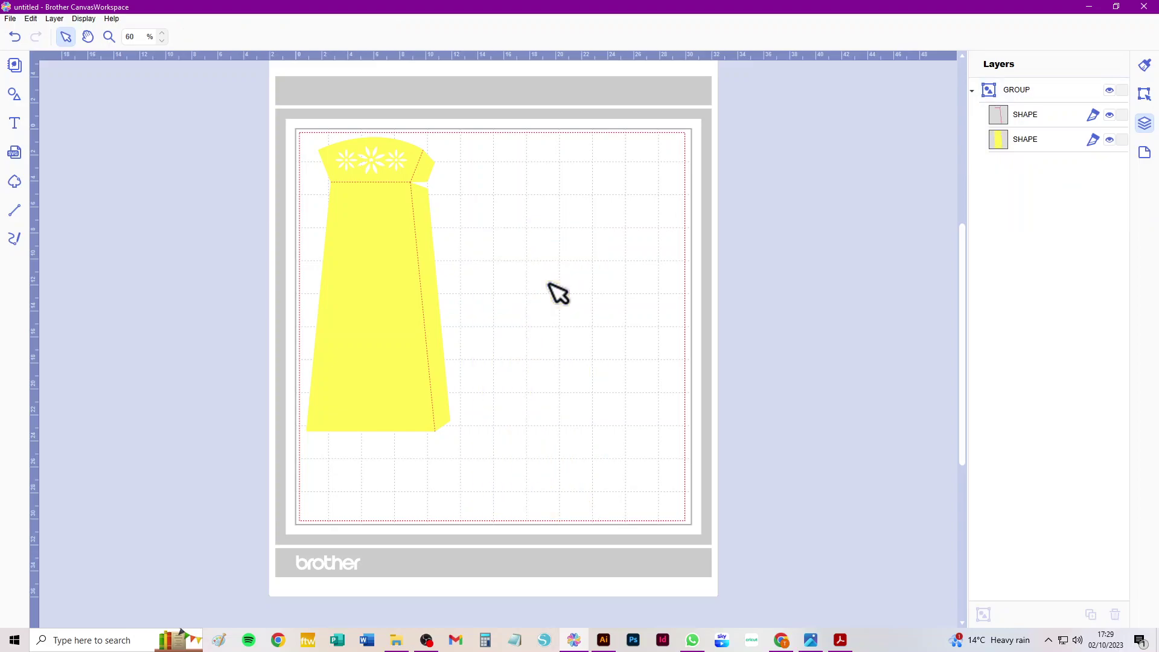
- Export the single wall piece as an FCM file named "walls x 2 vase 2" in the Six-Sided Vase Box folder
left_click(13, 18)
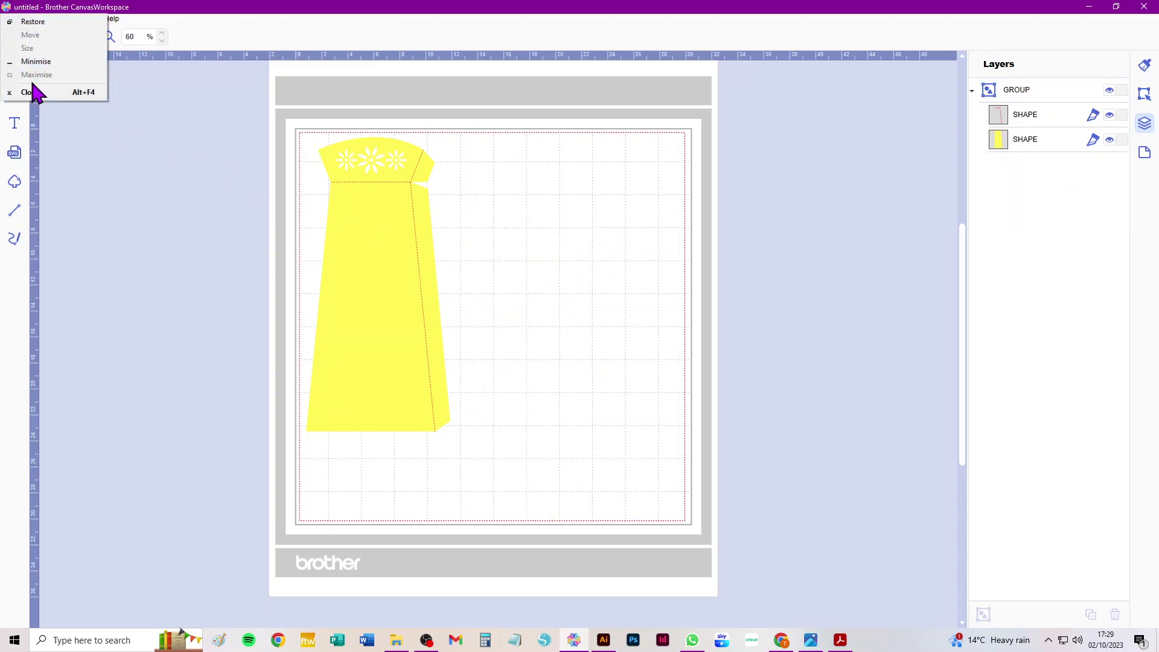
left_click(143, 163)
left_click(10, 18)
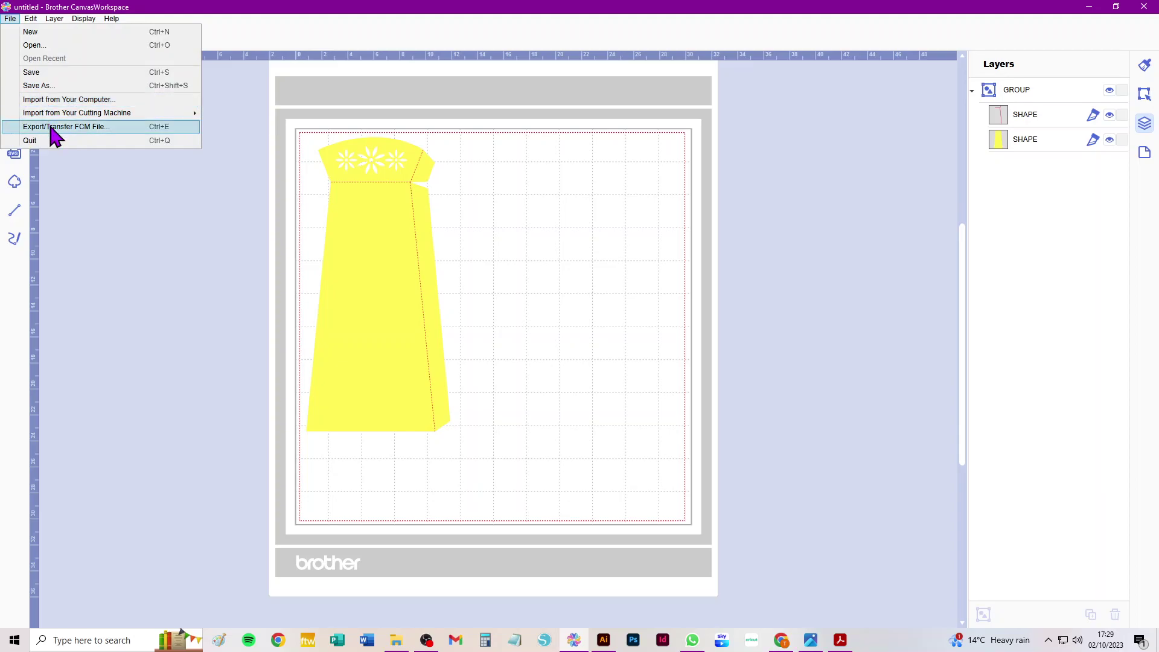
left_click(52, 127)
left_click(574, 280)
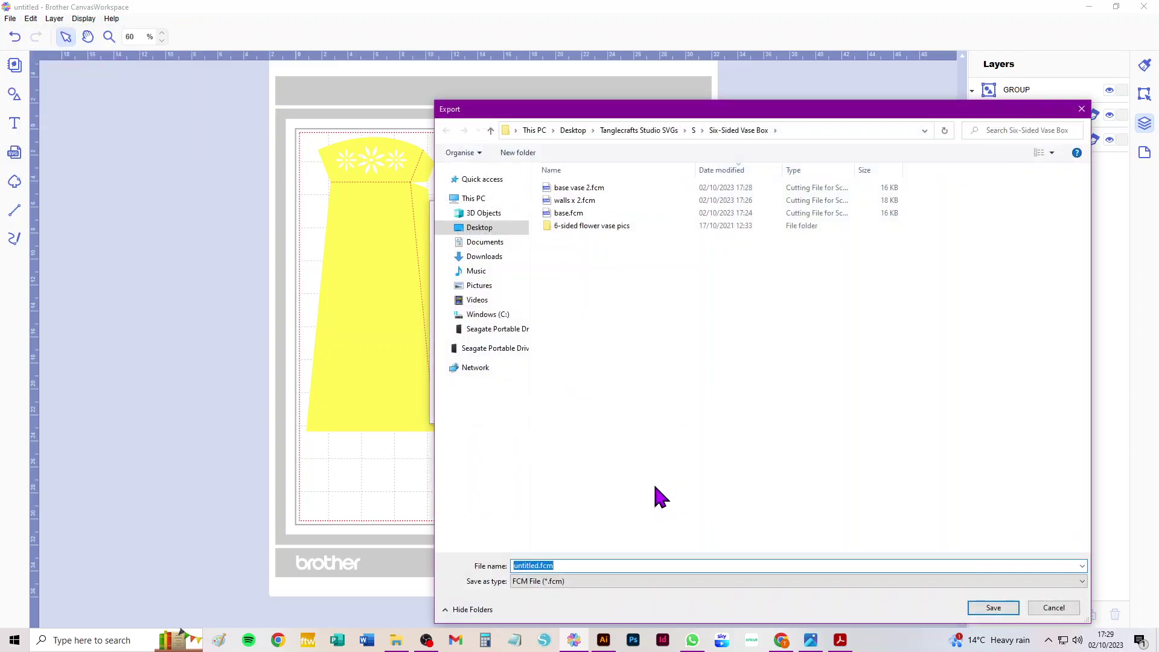
type("V")
key("BackSpace")
type("wall s x 2")
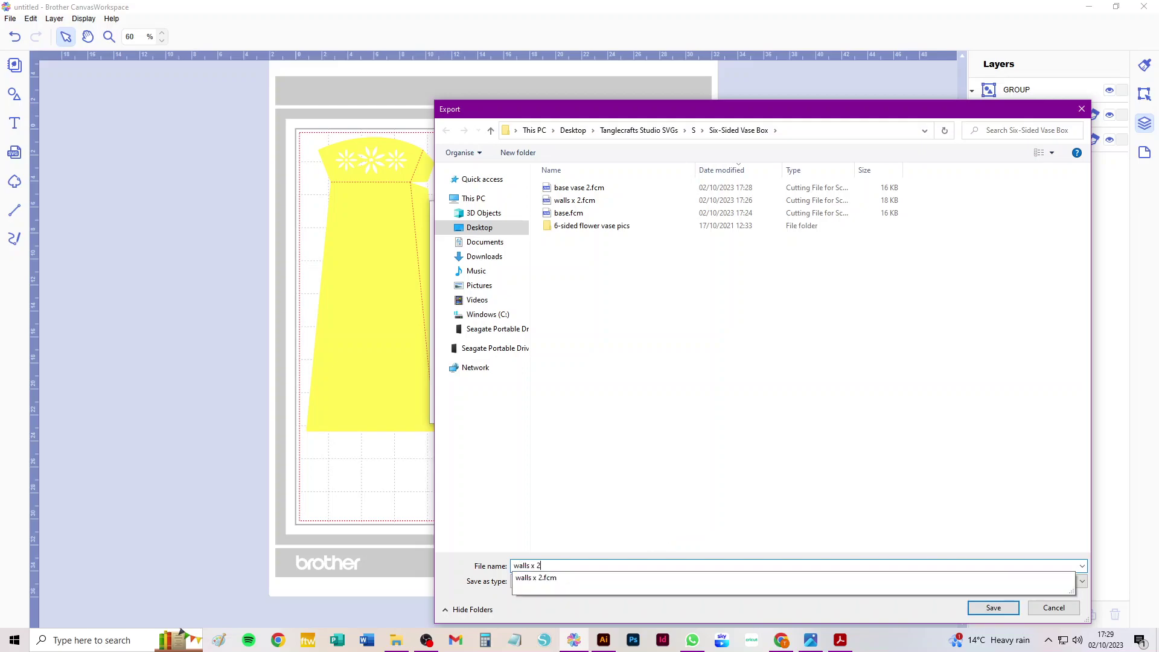
type(" vase 2")
left_click(998, 610)
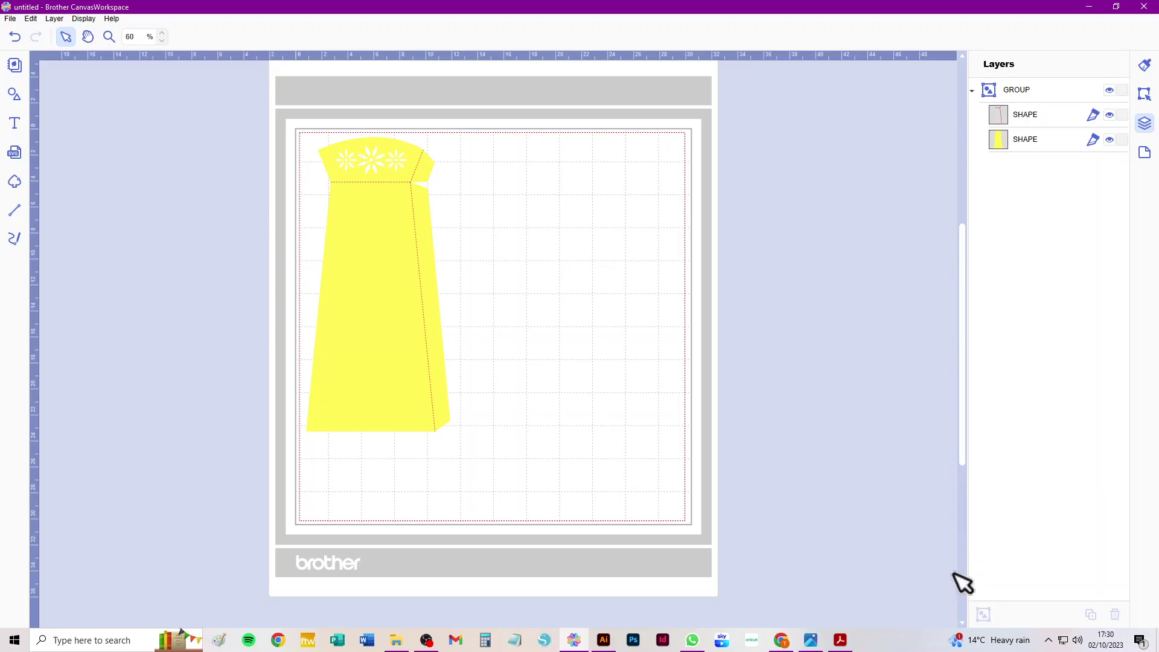
- Switch to Adobe Acrobat to consult the six-sided vase box instructions PDF, and return to CanvasWorkspace
left_click(840, 640)
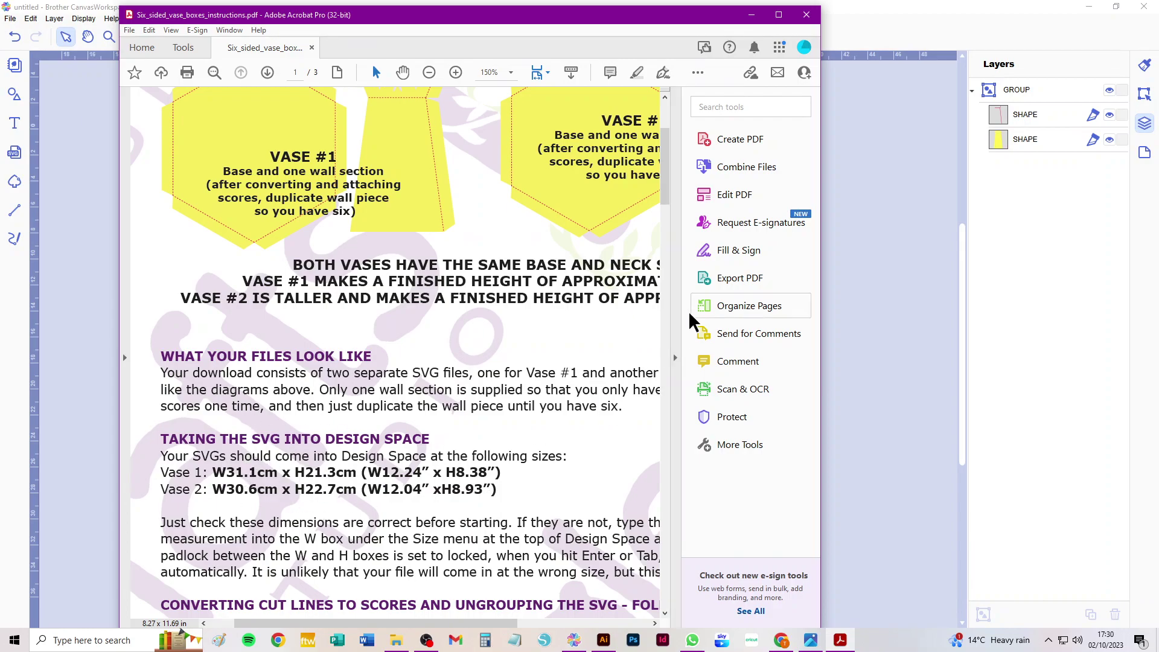
left_click(753, 17)
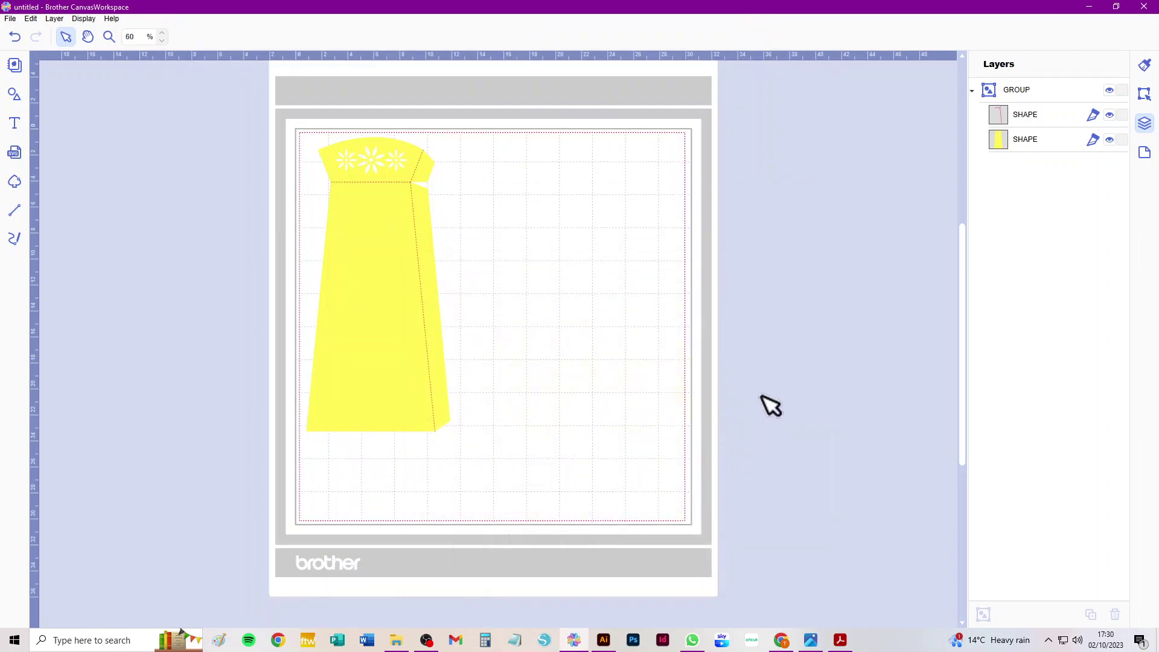